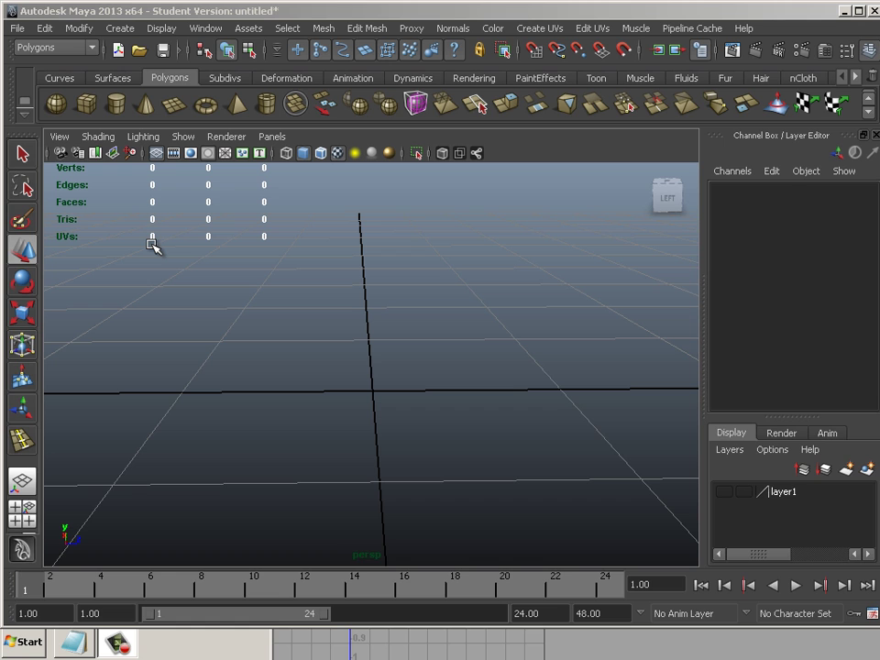
Step: Create a polygon cube at the origin and view it at an angle
{"action": "left_click", "coordinate": [88, 110]}
{"action": "left_click_drag", "start_coordinate": [206, 363], "coordinate": [206, 407], "text": "alt"}
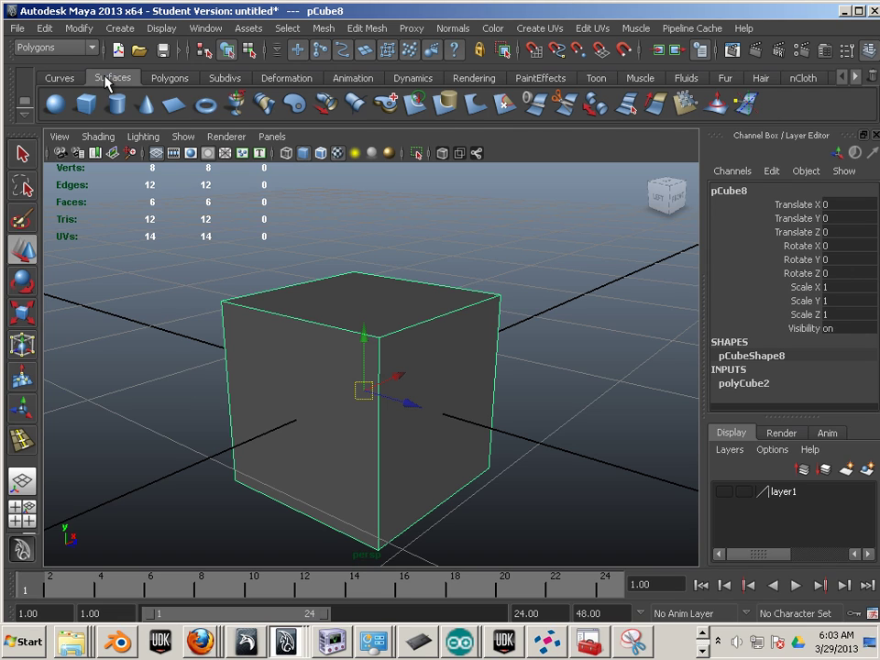
{"action": "left_click", "coordinate": [108, 77]}
{"action": "left_click", "coordinate": [59, 79]}
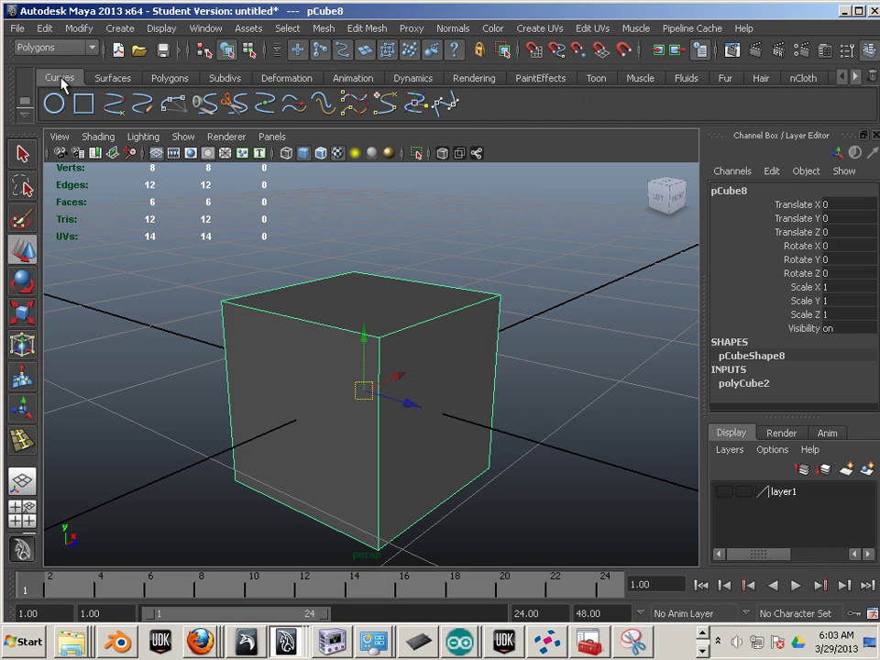
{"action": "left_click", "coordinate": [171, 79]}
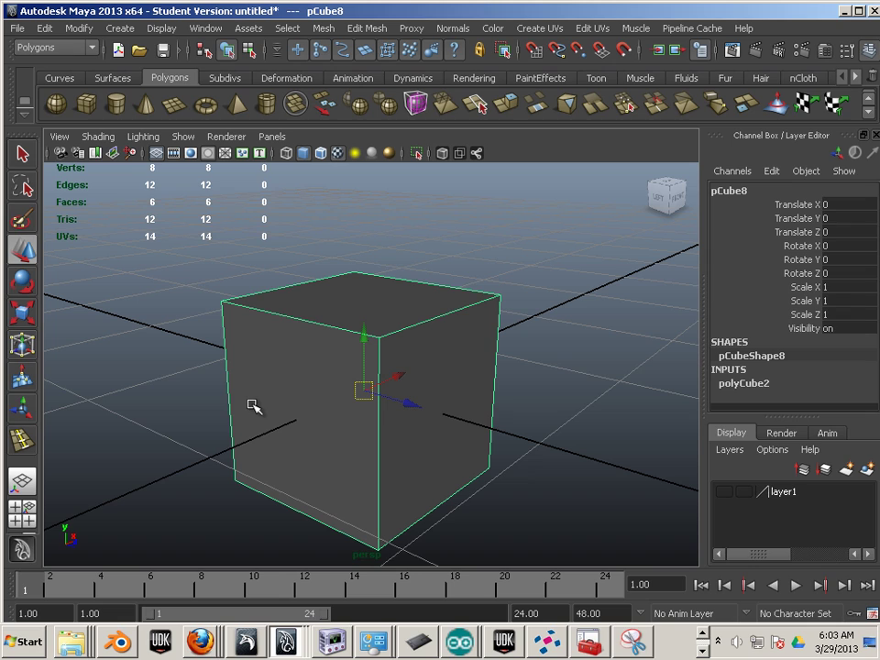
{"action": "left_click", "coordinate": [91, 77]}
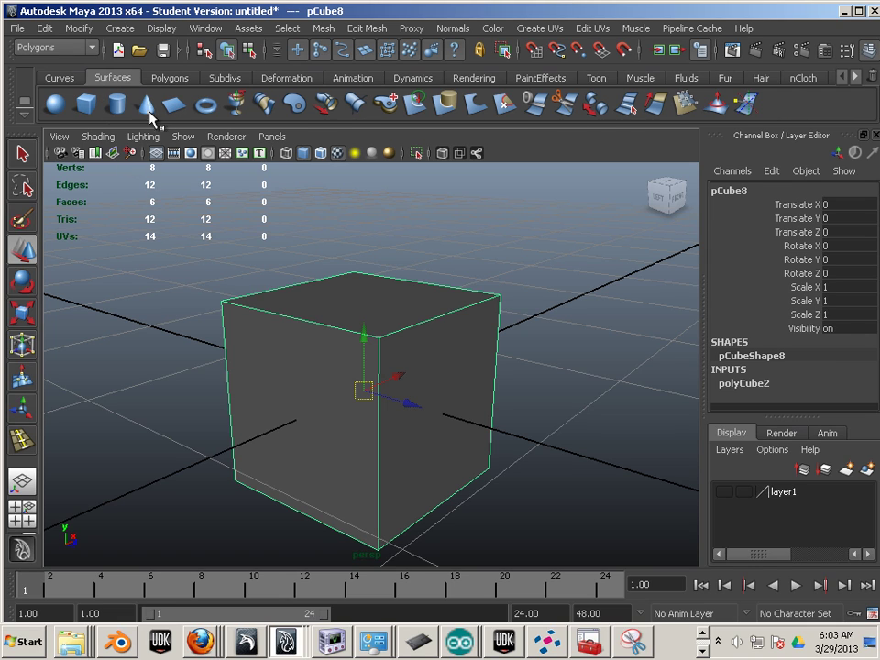
{"action": "left_click", "coordinate": [60, 77]}
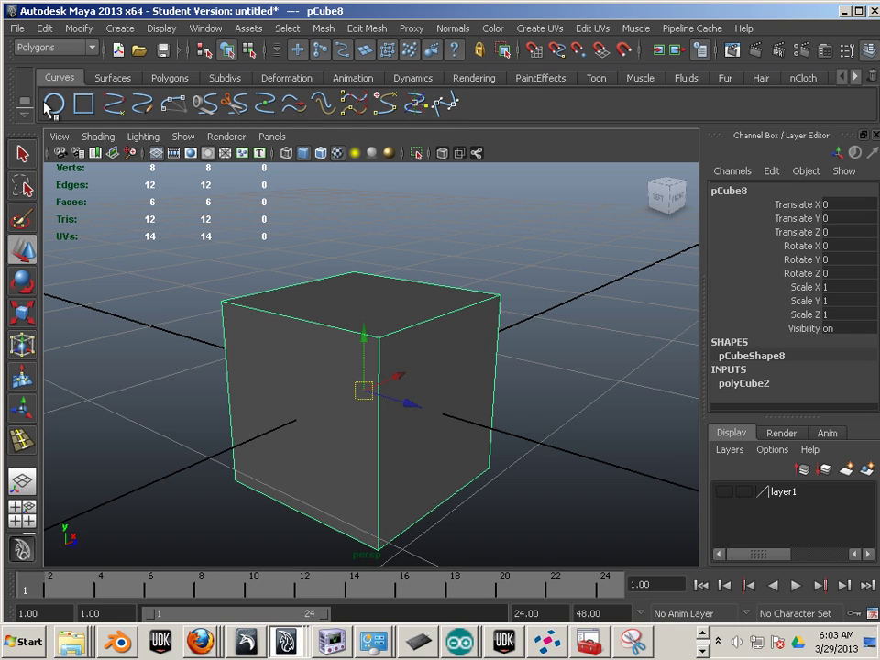
{"action": "left_click", "coordinate": [170, 78]}
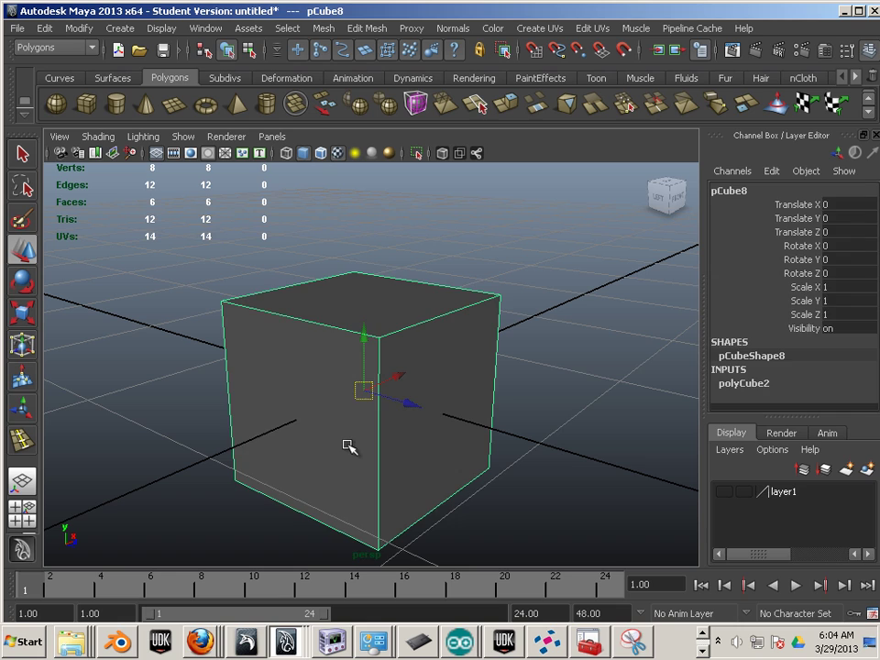
Step: Delete the cube and check the Interactive Creation setting for polygon primitives
{"action": "key", "text": "Delete"}
{"action": "left_click", "coordinate": [122, 29]}
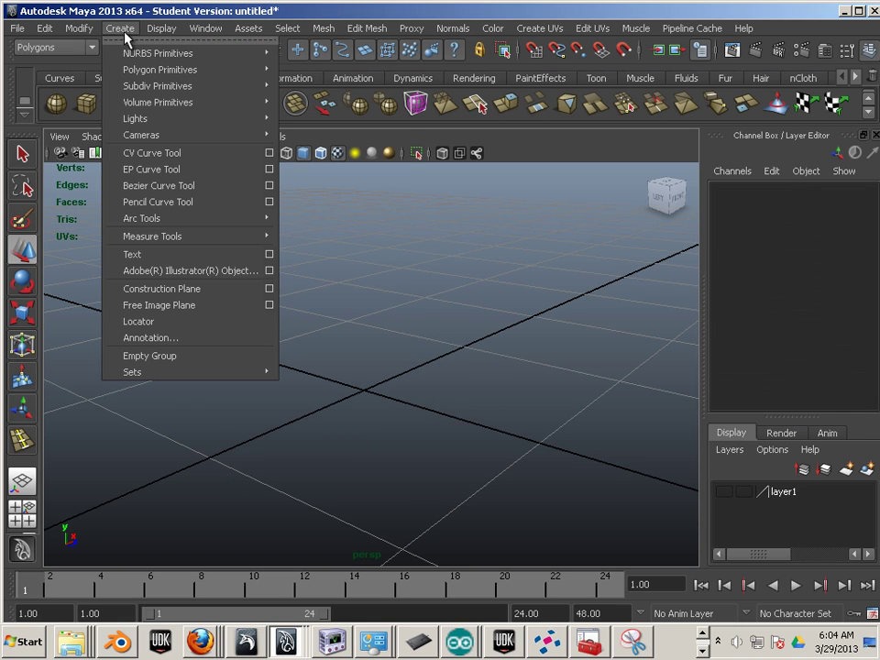
{"action": "mouse_move", "coordinate": [133, 71]}
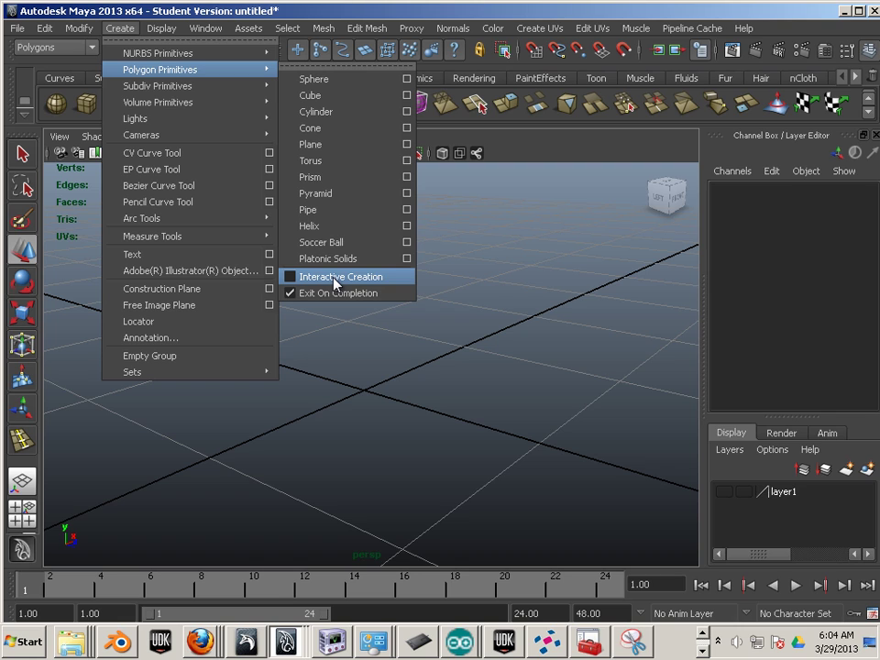
{"action": "left_click", "coordinate": [340, 276]}
{"action": "key", "text": "Escape"}
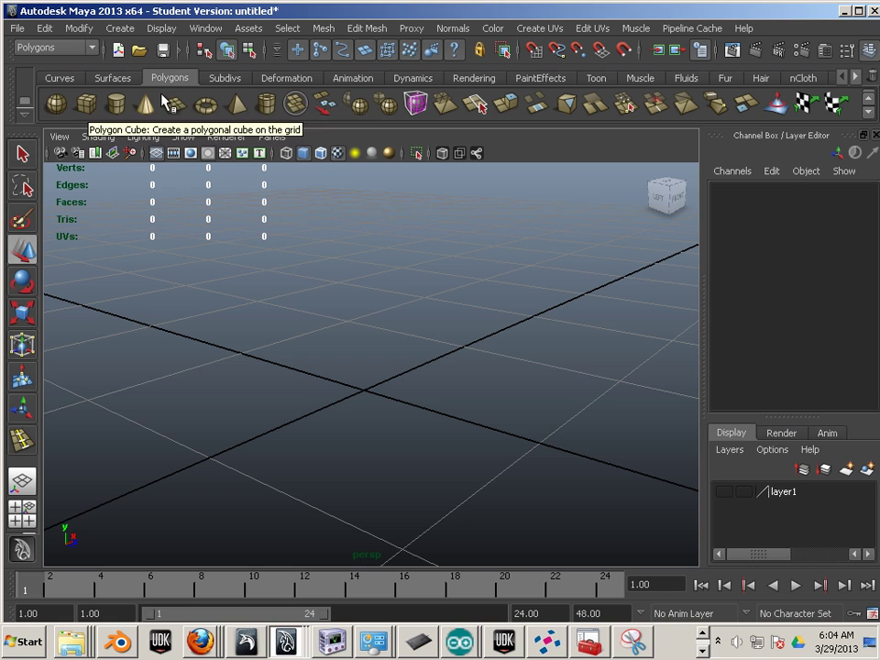
Step: Create a new polygon cube at the origin with its front, side and top faces in view
{"action": "left_click", "coordinate": [71, 114]}
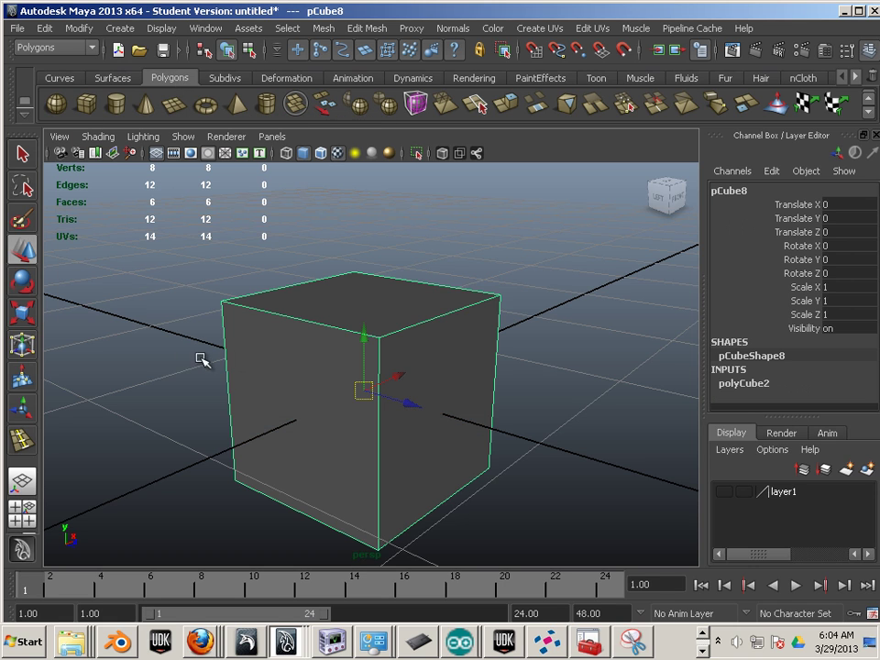
{"action": "left_click_drag", "start_coordinate": [203, 359], "coordinate": [296, 391], "text": "alt"}
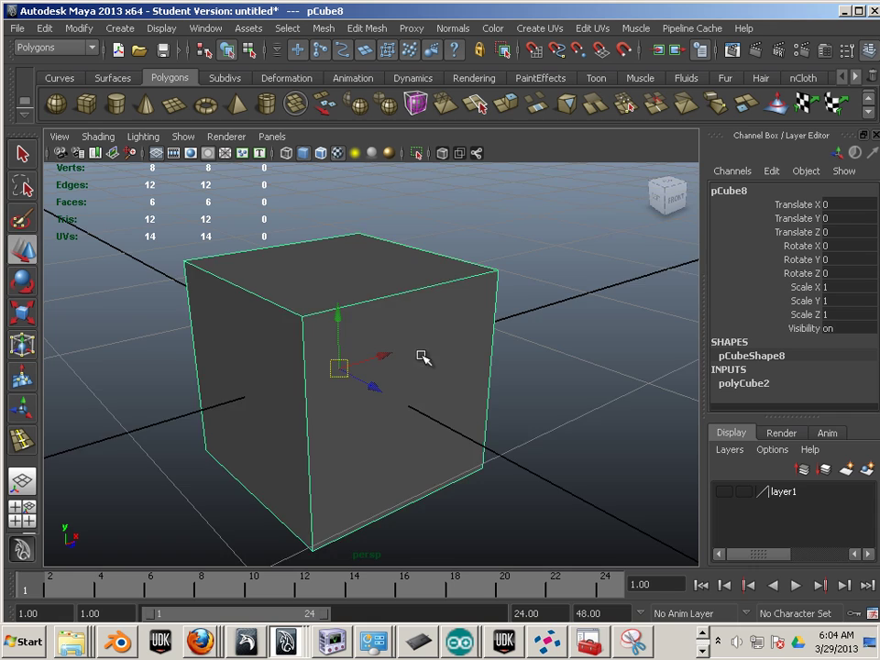
{"action": "left_click_drag", "start_coordinate": [421, 356], "coordinate": [403, 359], "text": "alt"}
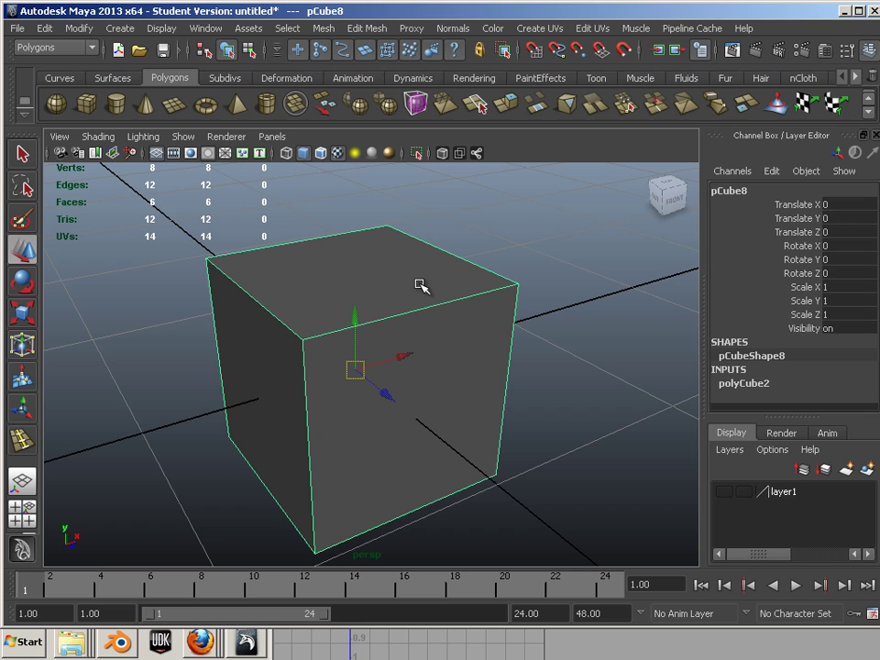
Step: Switch from object to component selection mode and return to object selection mode
{"action": "left_click", "coordinate": [249, 50]}
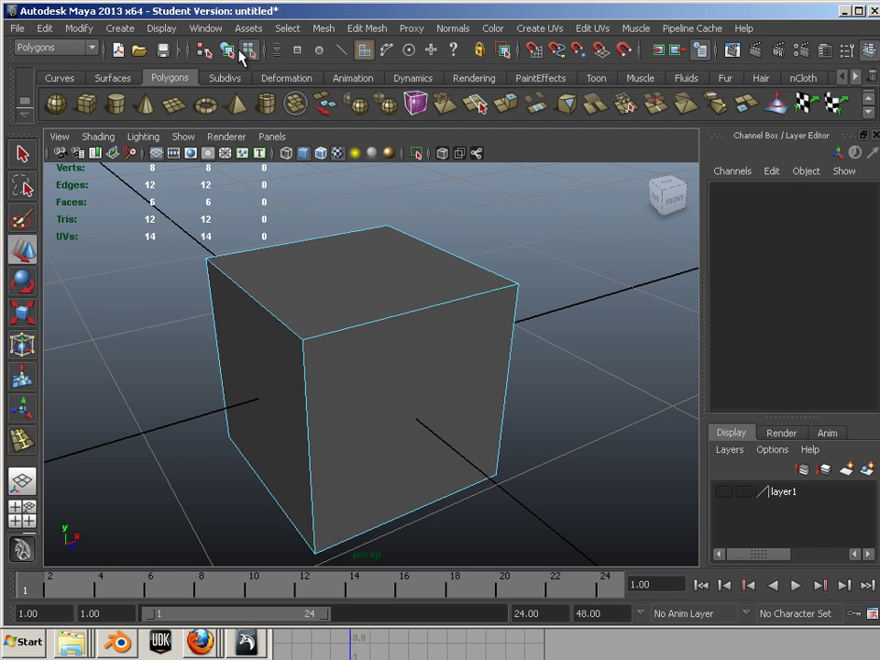
{"action": "left_click", "coordinate": [229, 51]}
{"action": "left_click", "coordinate": [252, 52]}
{"action": "left_click", "coordinate": [227, 50]}
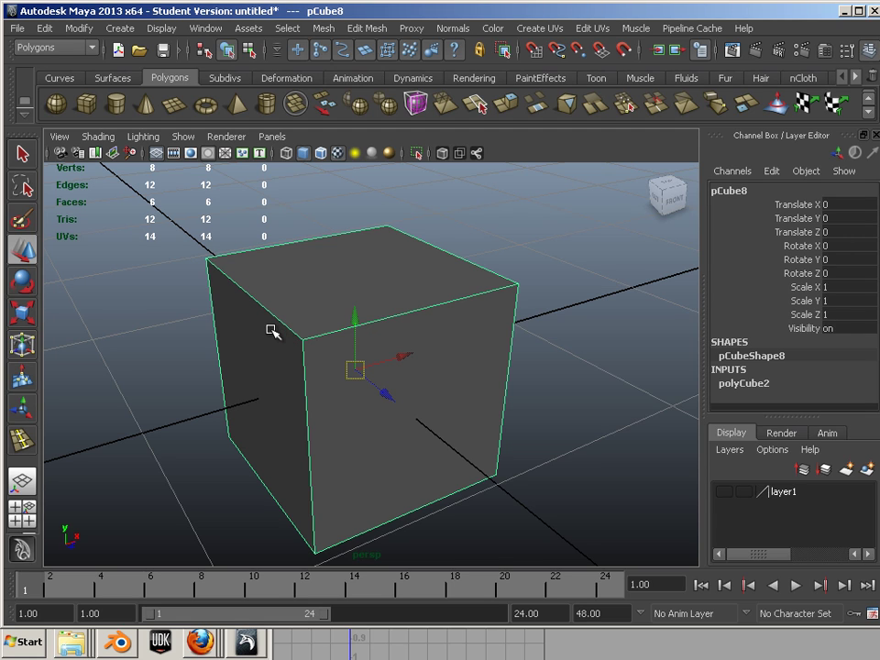
Step: Enter vertex selection on the cube and select all four vertices of its top face
{"action": "right_click_drag", "start_coordinate": [273, 332], "coordinate": [268, 234]}
{"action": "left_click", "coordinate": [302, 342]}
{"action": "left_click_drag", "start_coordinate": [408, 429], "coordinate": [436, 414], "text": "alt"}
{"action": "left_click", "coordinate": [530, 287], "text": "shift"}
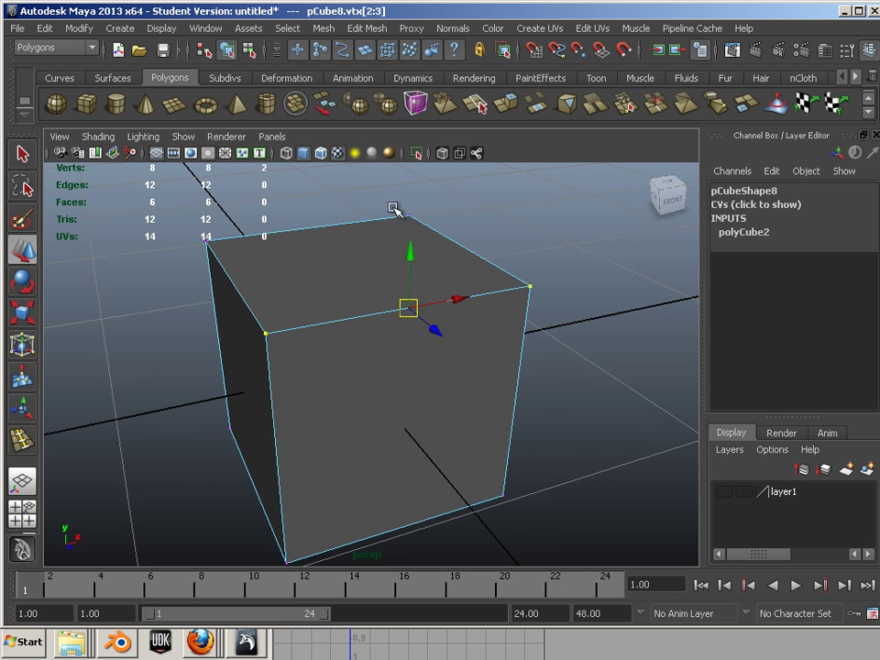
{"action": "left_click_drag", "start_coordinate": [417, 204], "coordinate": [194, 251], "text": "shift"}
{"action": "left_click_drag", "start_coordinate": [230, 313], "coordinate": [251, 299], "text": "alt"}
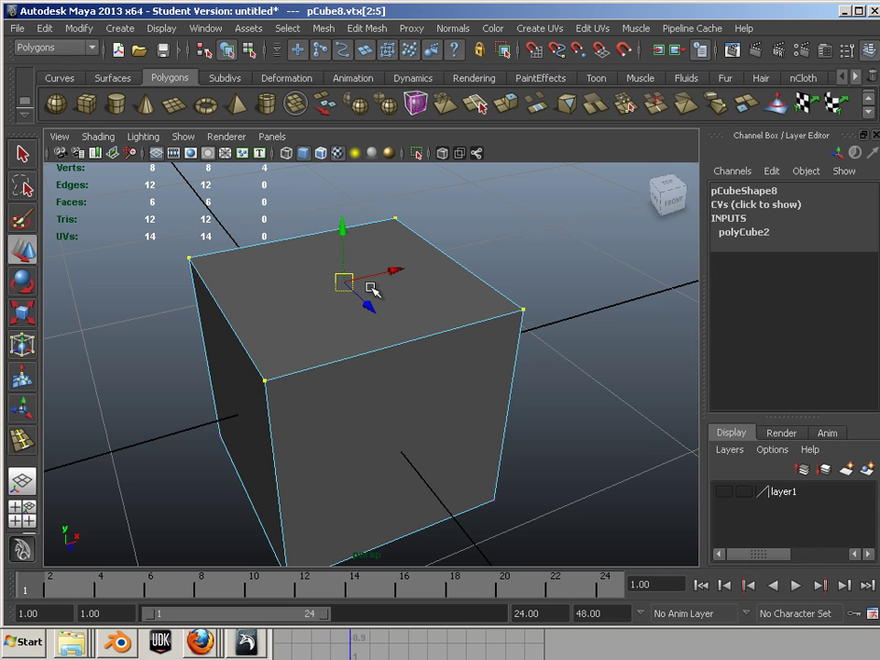
{"action": "left_click_drag", "start_coordinate": [370, 299], "coordinate": [362, 344], "text": "alt"}
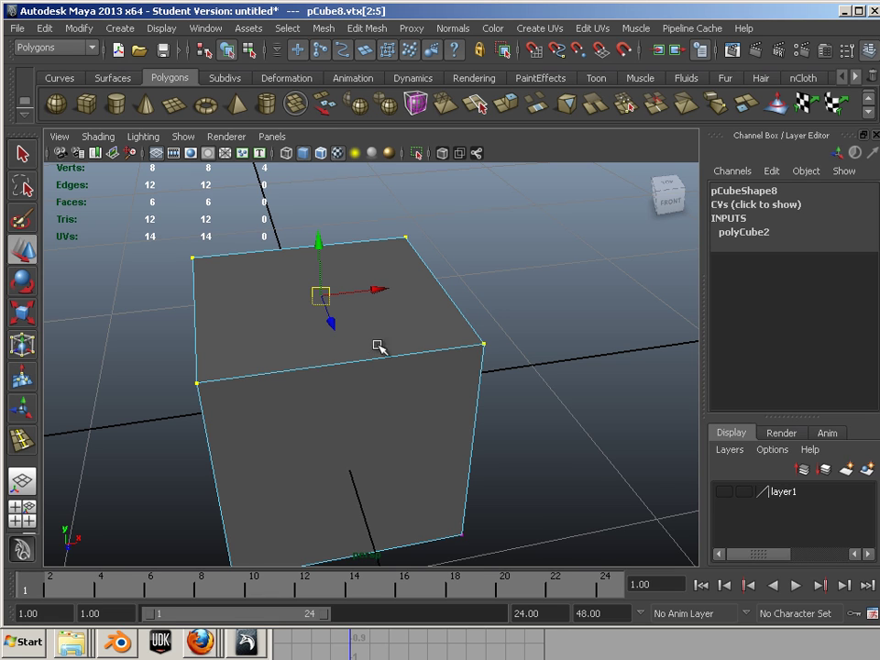
{"action": "left_click_drag", "start_coordinate": [291, 332], "coordinate": [262, 321], "text": "alt"}
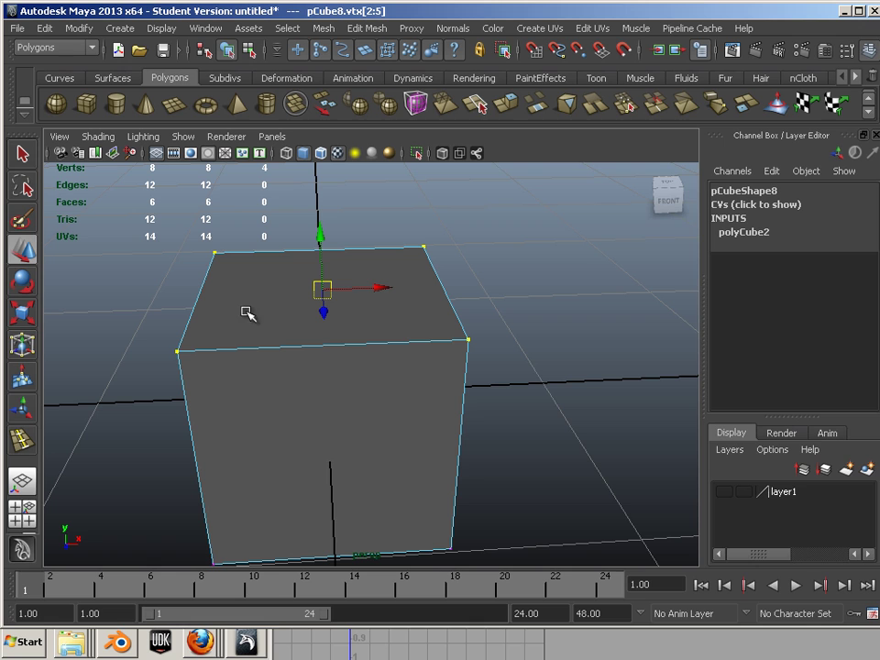
{"action": "left_click_drag", "start_coordinate": [212, 311], "coordinate": [272, 324], "text": "alt"}
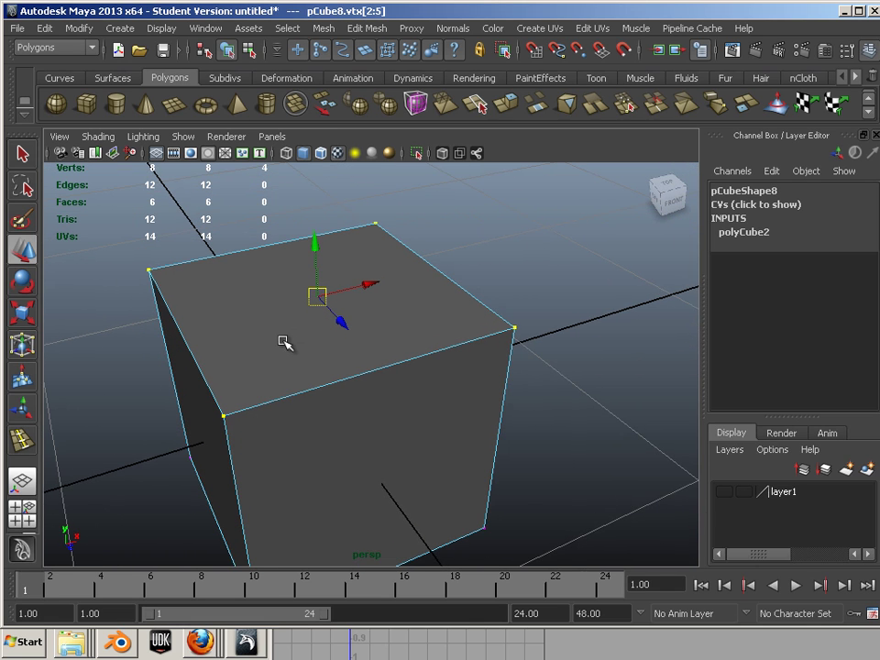
Step: Switch to face selection, select the cube's top face and scale it up slightly in all directions
{"action": "key", "text": "F11"}
{"action": "left_click", "coordinate": [275, 366]}
{"action": "left_click_drag", "start_coordinate": [427, 417], "coordinate": [394, 349], "text": "alt"}
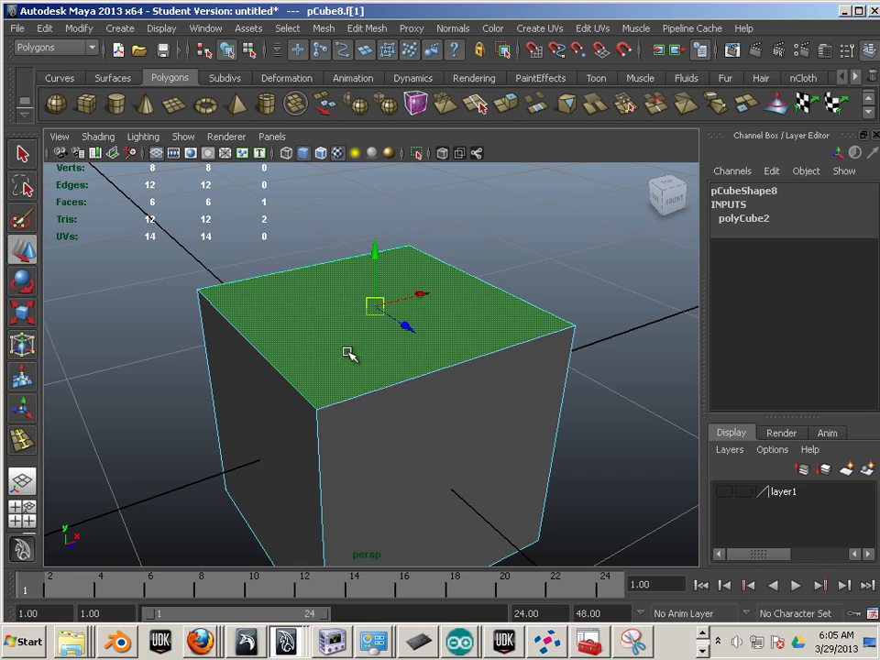
{"action": "left_click", "coordinate": [22, 313]}
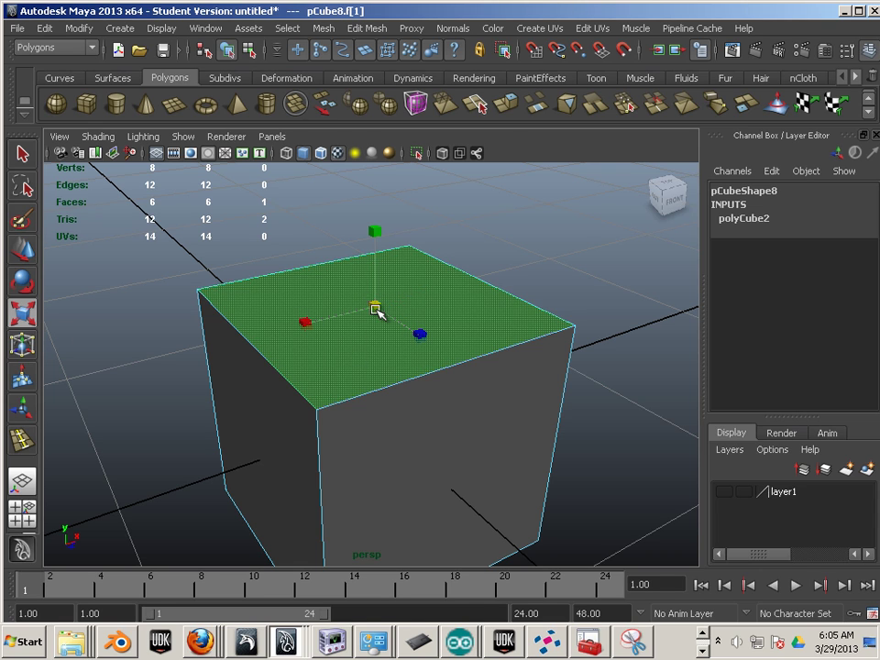
{"action": "left_click_drag", "start_coordinate": [376, 308], "coordinate": [397, 298]}
Step: Move the top face slightly down along the Y axis and activate the Rotate tool on it
{"action": "key", "text": "e"}
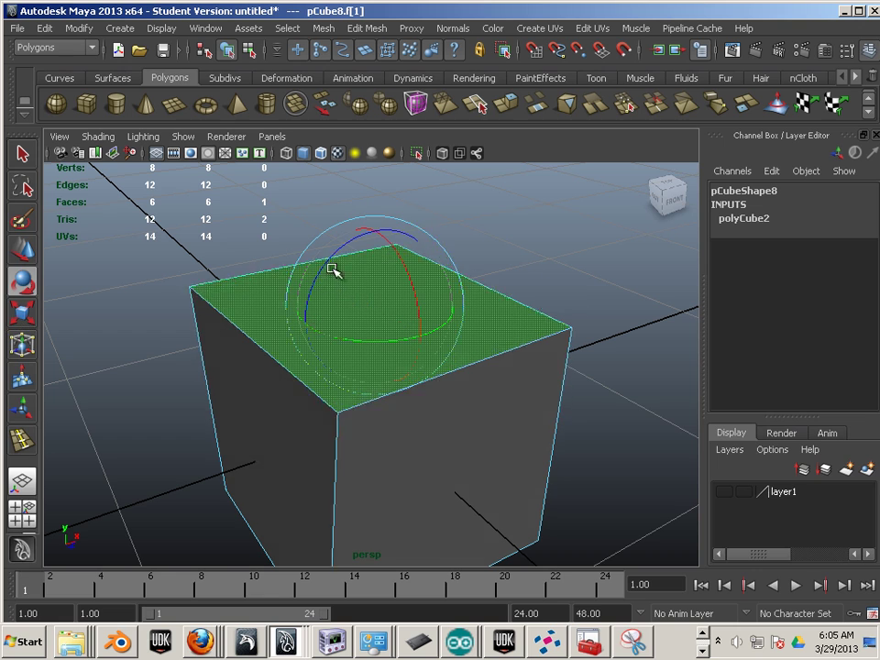
{"action": "left_click_drag", "start_coordinate": [305, 323], "coordinate": [383, 372], "text": "alt"}
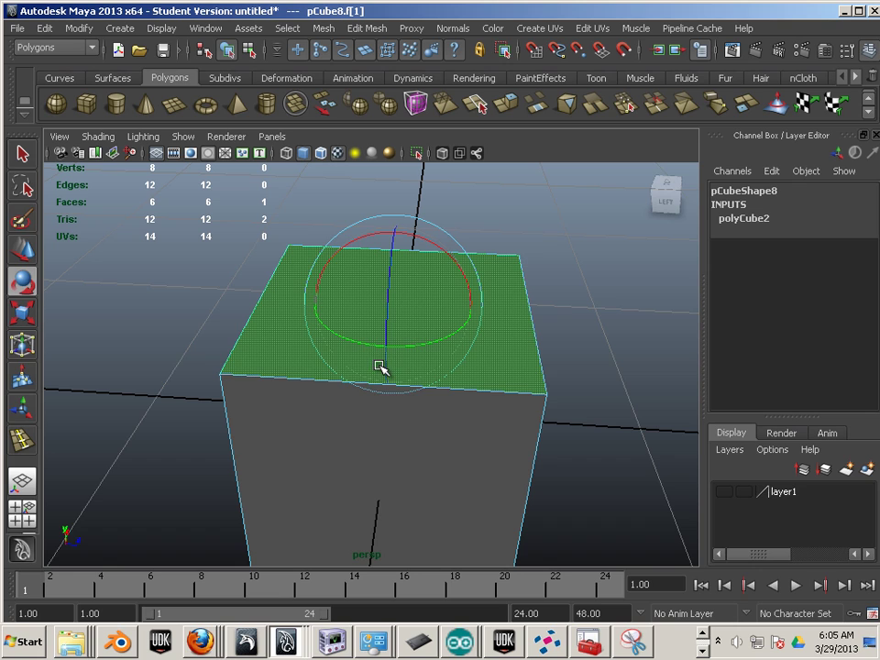
{"action": "key", "text": "w"}
{"action": "left_click_drag", "start_coordinate": [392, 251], "coordinate": [396, 250]}
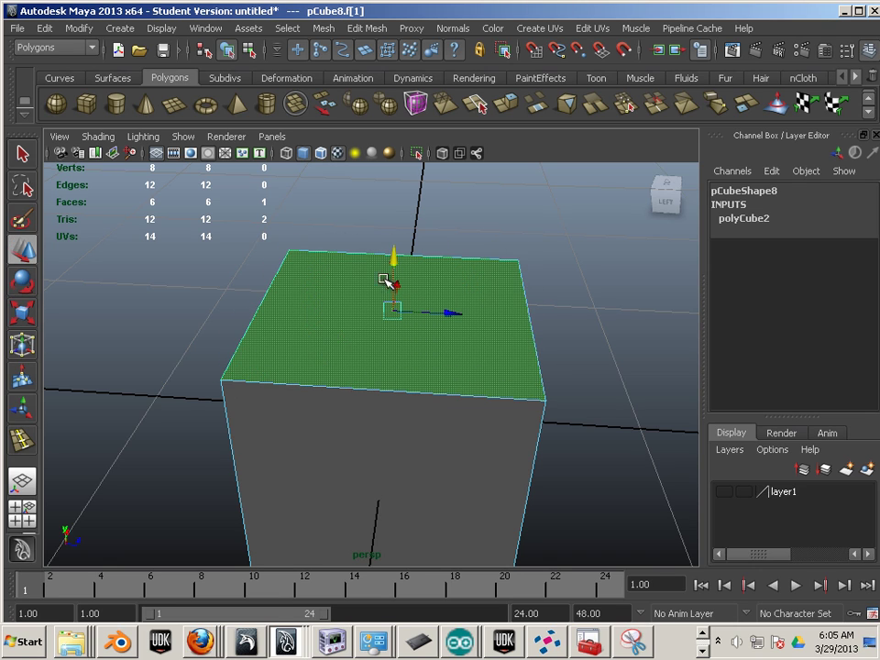
{"action": "key", "text": "r"}
{"action": "key", "text": "e"}
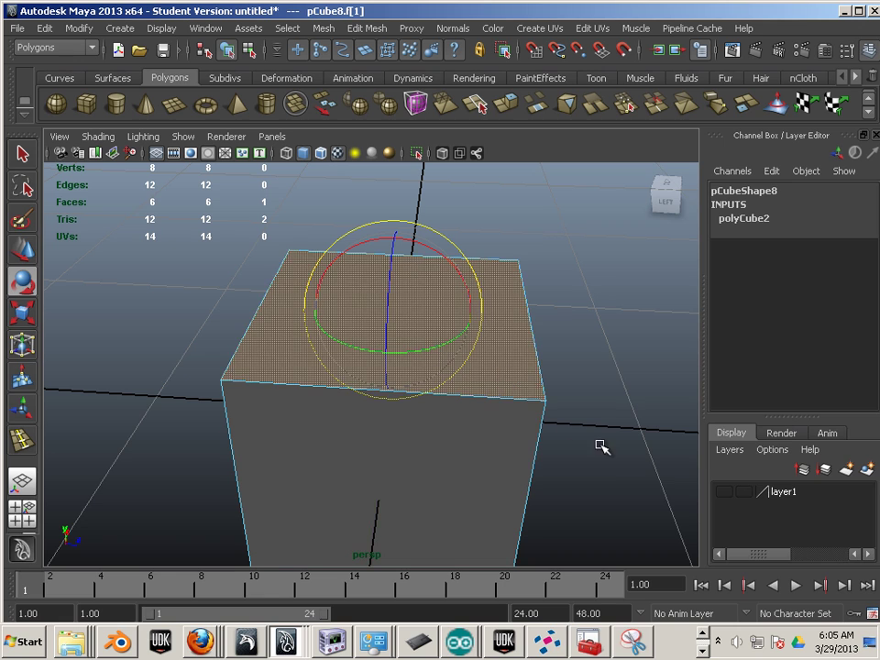
{"action": "left_click_drag", "start_coordinate": [599, 448], "coordinate": [363, 410], "text": "alt"}
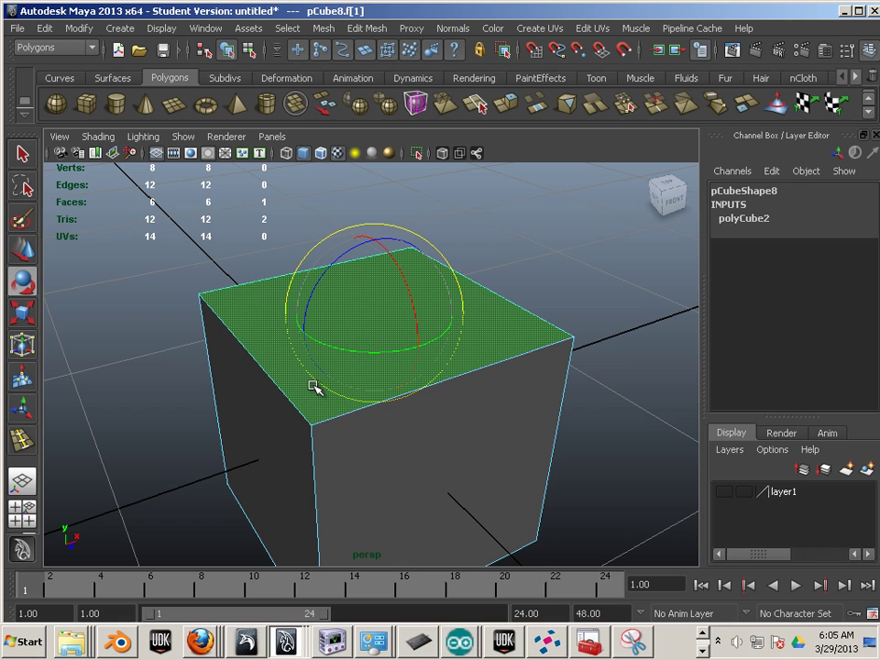
Step: Select the cube's top back-left vertex and try the Rotate, Move and Scale tools on it
{"action": "right_click_drag", "start_coordinate": [257, 343], "coordinate": [129, 251]}
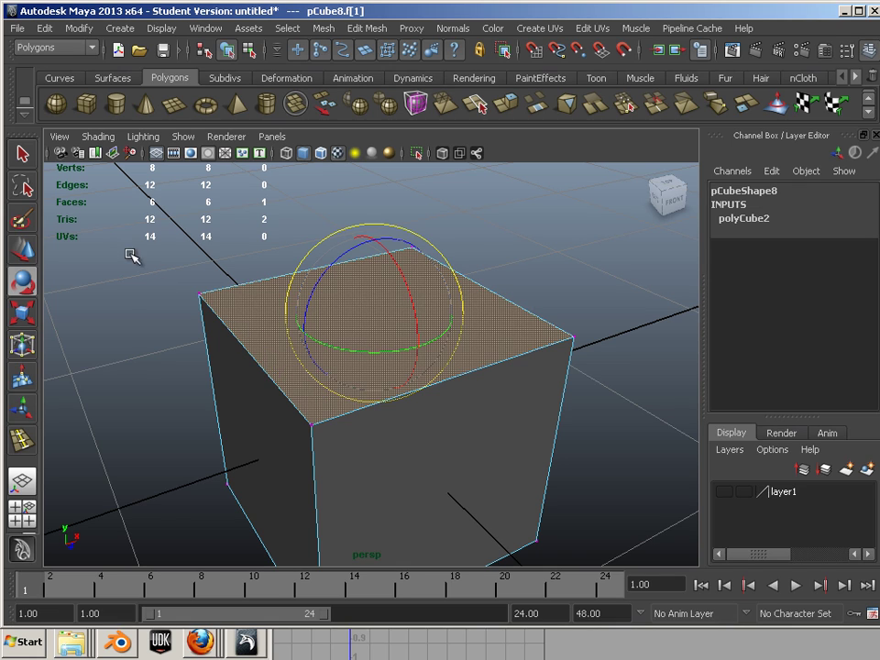
{"action": "left_click", "coordinate": [198, 294]}
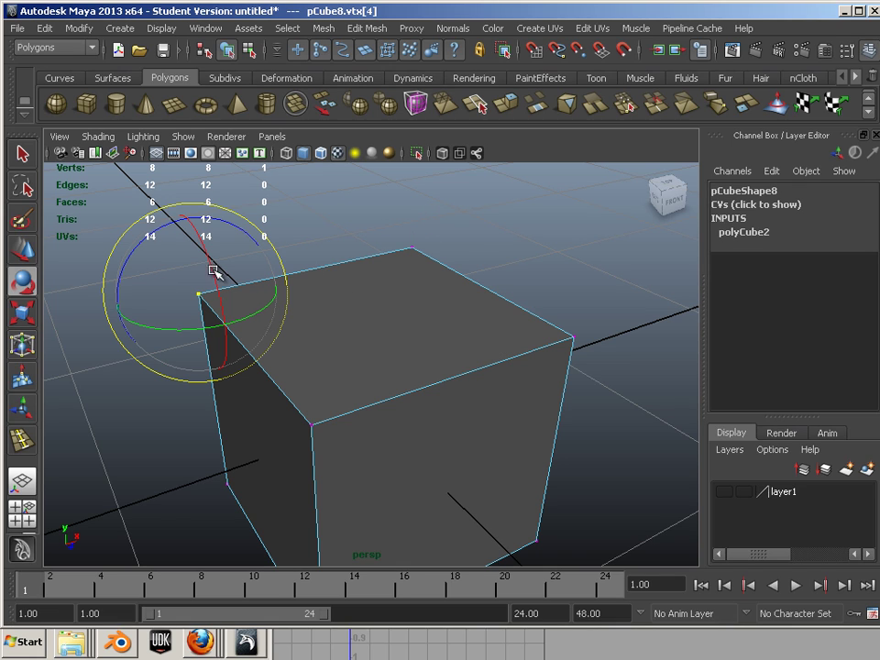
{"action": "left_click_drag", "start_coordinate": [154, 230], "coordinate": [165, 278]}
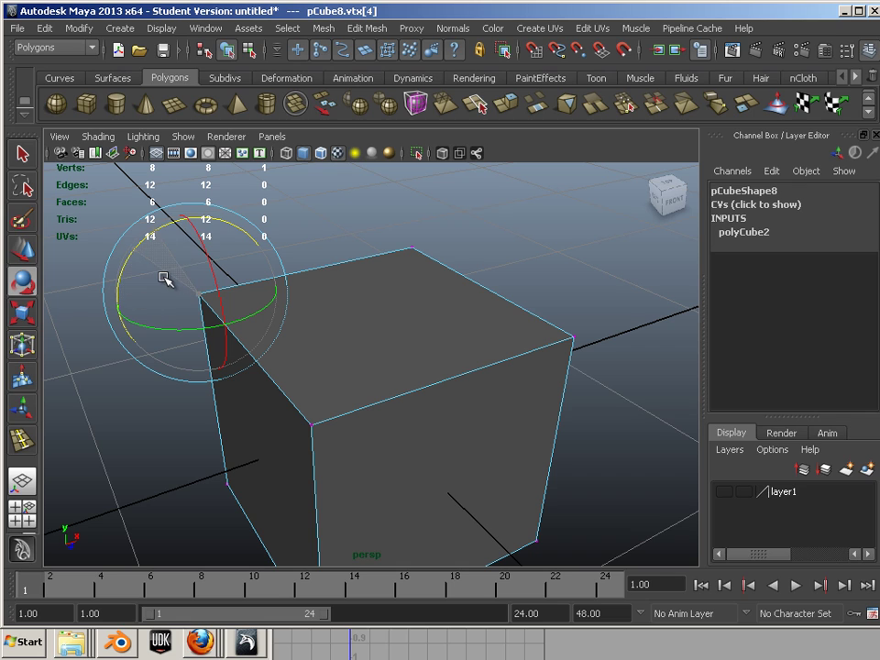
{"action": "key", "text": "w"}
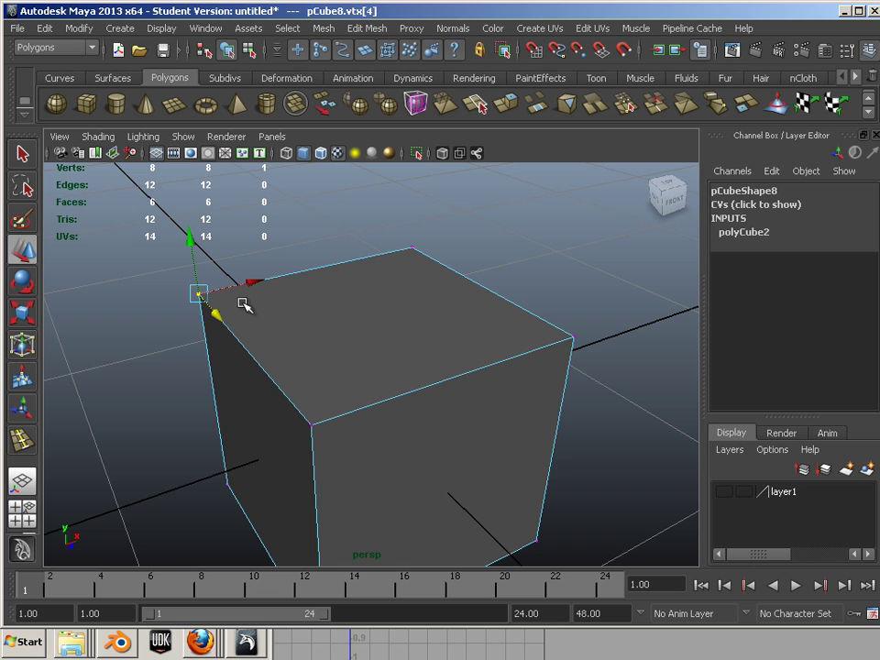
{"action": "key", "text": "r"}
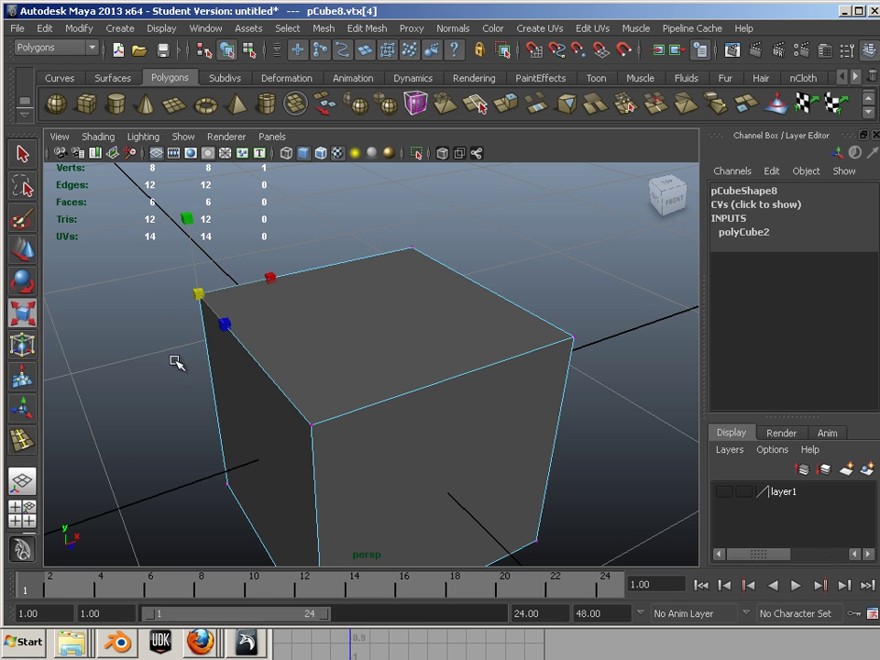
Step: Add the top back-right vertex to the selection and activate the Rotate tool for both vertices
{"action": "middle_click_drag", "start_coordinate": [175, 360], "coordinate": [228, 366], "text": "alt"}
{"action": "left_click_drag", "start_coordinate": [229, 366], "coordinate": [207, 354], "text": "alt"}
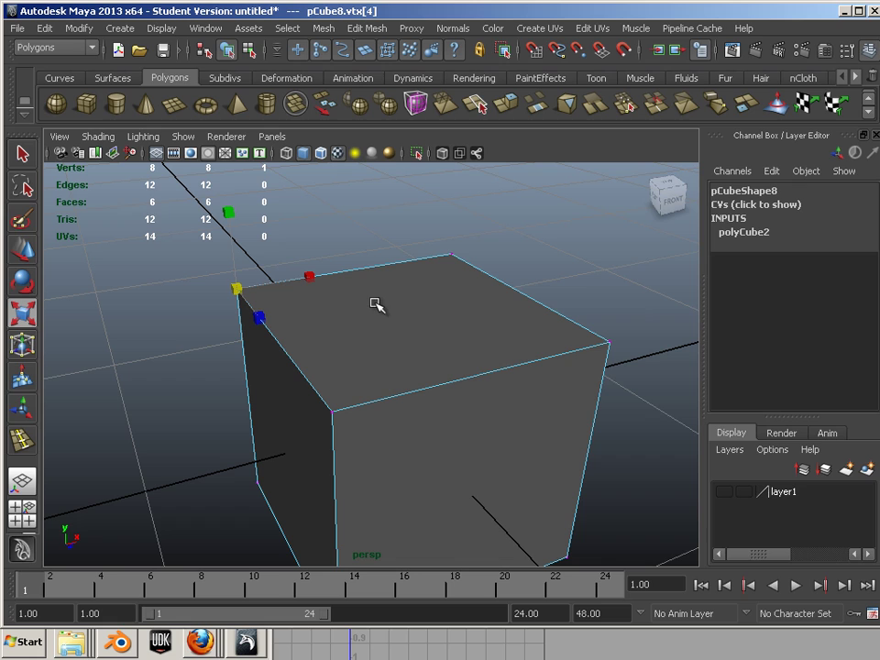
{"action": "left_click", "coordinate": [453, 255], "text": "shift"}
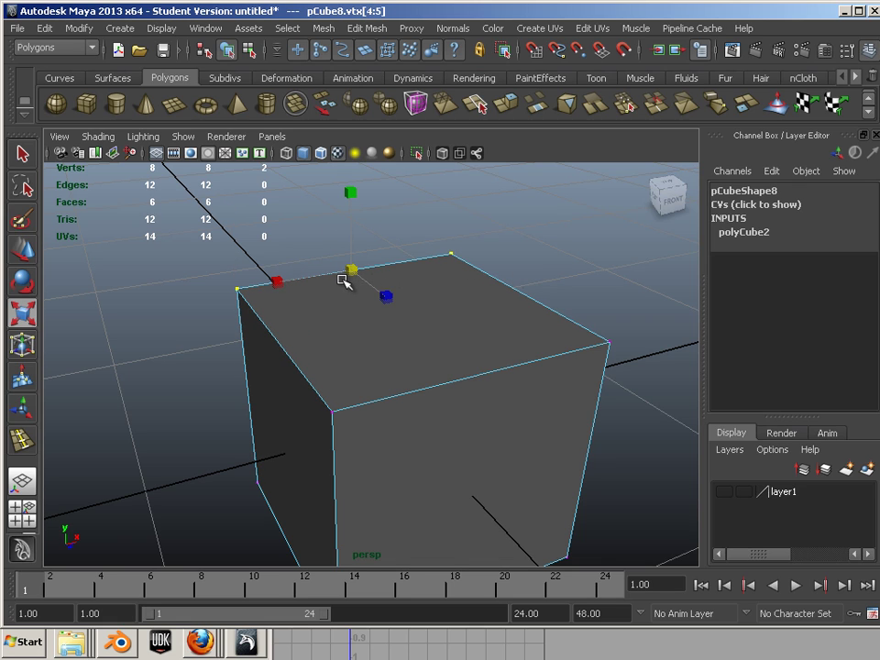
{"action": "key", "text": "e"}
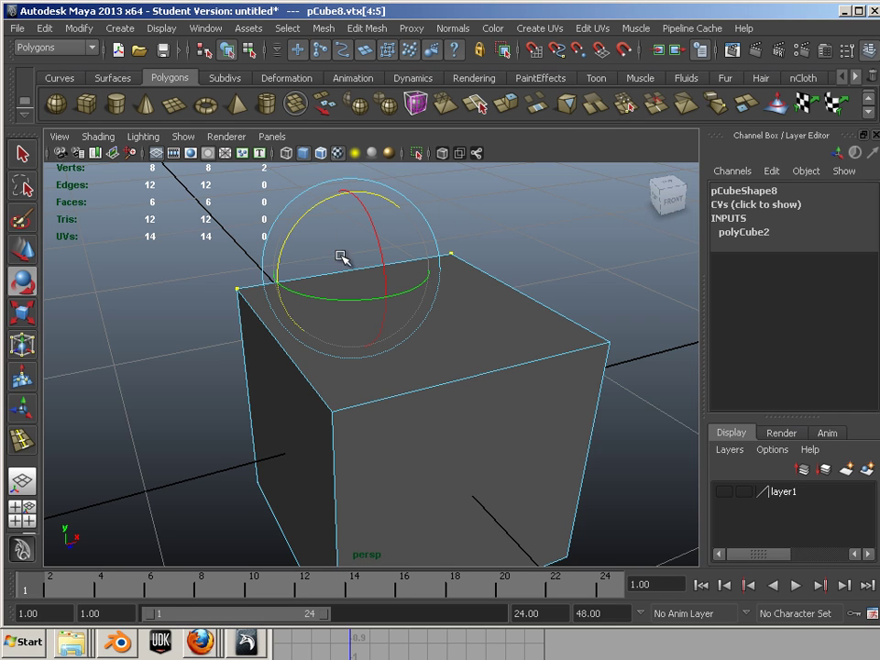
Step: Switch to edge selection and select the cube's top back edge
{"action": "left_click", "coordinate": [469, 220]}
{"action": "left_click", "coordinate": [441, 260]}
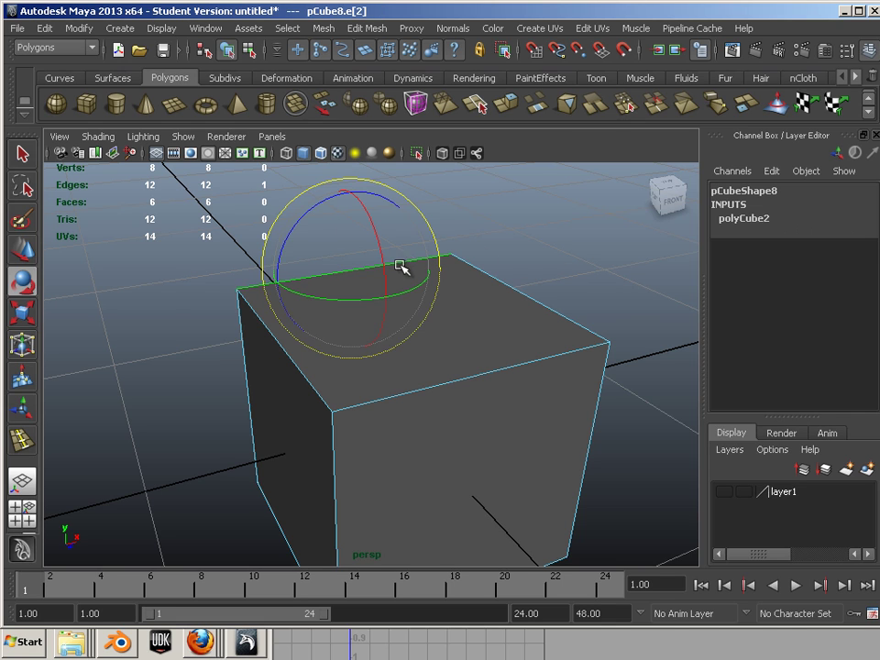
Step: Add the cube's other three top edges to the selection so all four edges of the top face are selected
{"action": "left_click_drag", "start_coordinate": [403, 264], "coordinate": [310, 315], "text": "alt"}
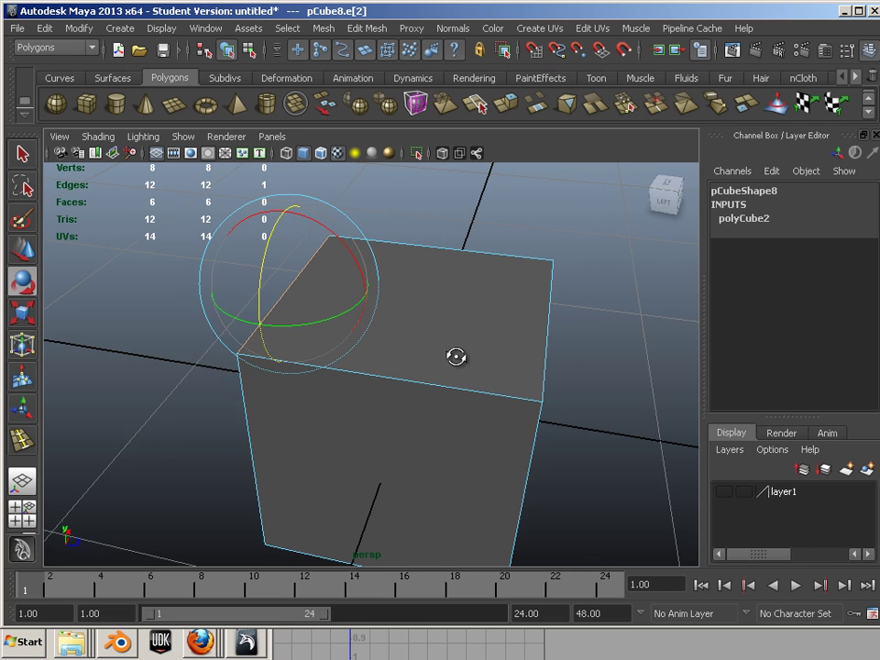
{"action": "left_click_drag", "start_coordinate": [455, 357], "coordinate": [448, 349], "text": "alt"}
{"action": "left_click", "coordinate": [524, 359], "text": "shift"}
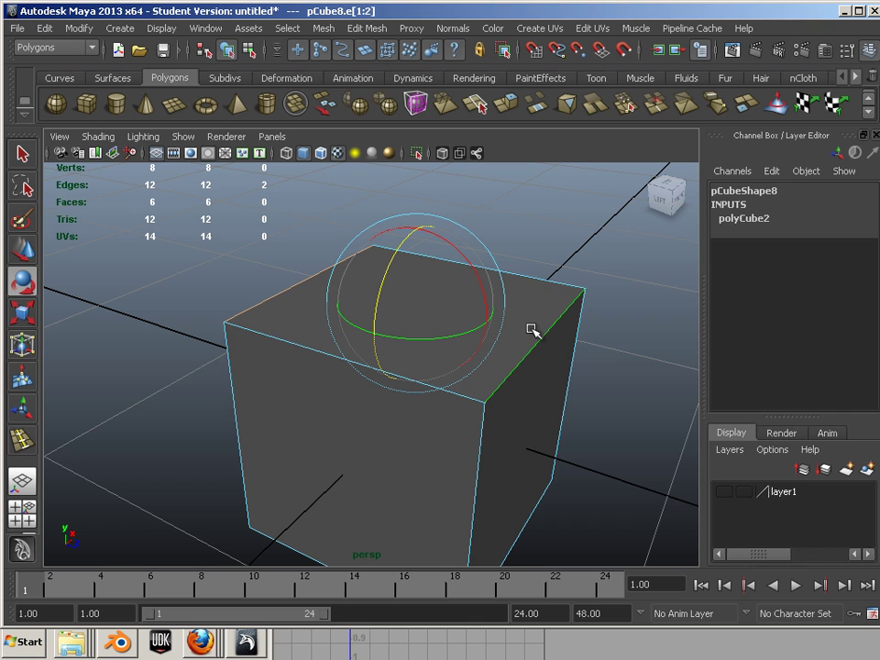
{"action": "left_click", "coordinate": [308, 344], "text": "shift"}
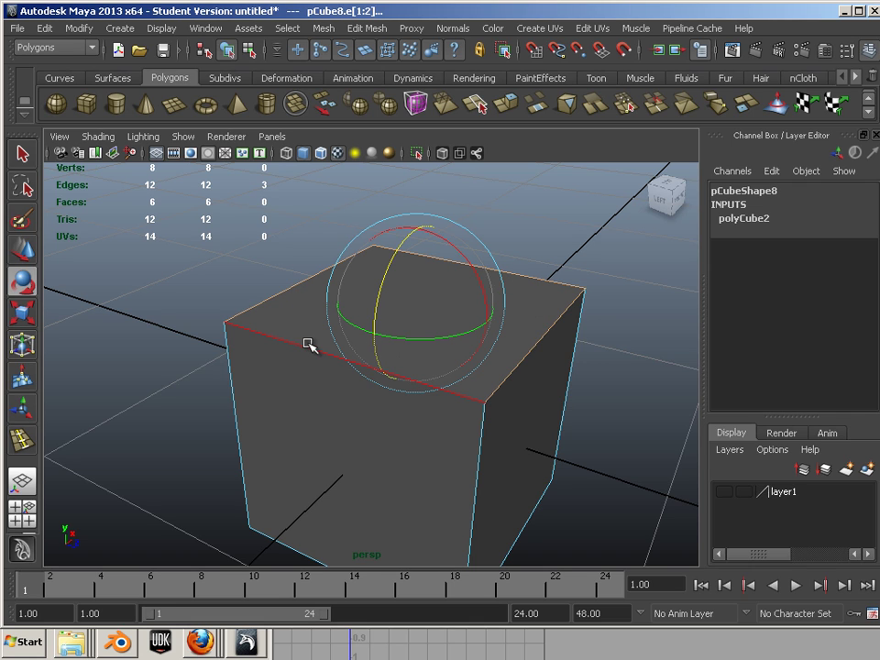
{"action": "left_click", "coordinate": [343, 361], "text": "shift"}
Step: Try scaling the four selected top edges uniformly inward, and undo the scaling
{"action": "key", "text": "r"}
{"action": "left_click_drag", "start_coordinate": [414, 304], "coordinate": [370, 311]}
{"action": "key", "text": "ctrl+z"}
Step: Switch to face selection and select the cube's back and front faces together
{"action": "left_click_drag", "start_coordinate": [468, 397], "coordinate": [273, 369], "text": "alt"}
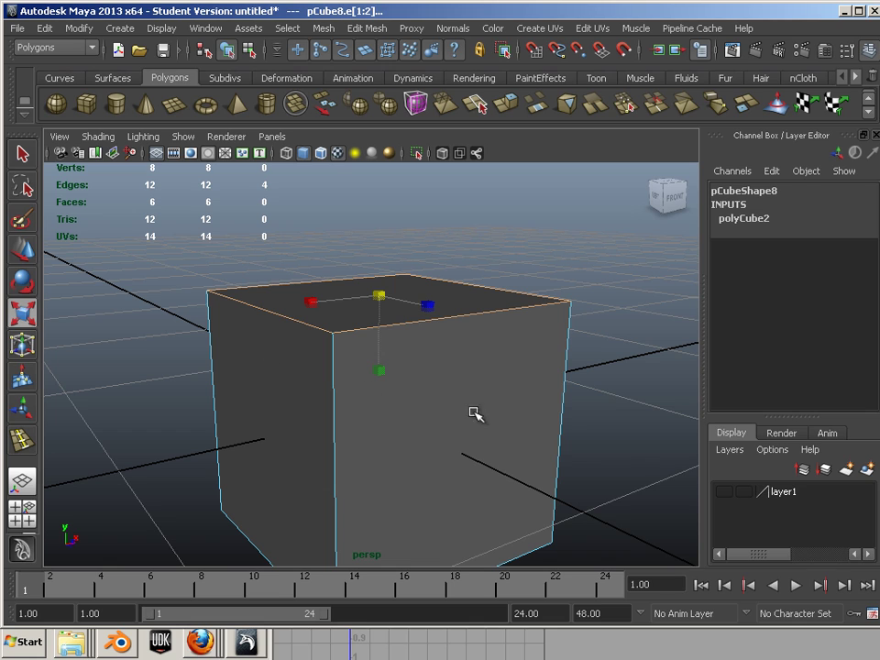
{"action": "left_click_drag", "start_coordinate": [610, 466], "coordinate": [454, 409], "text": "alt"}
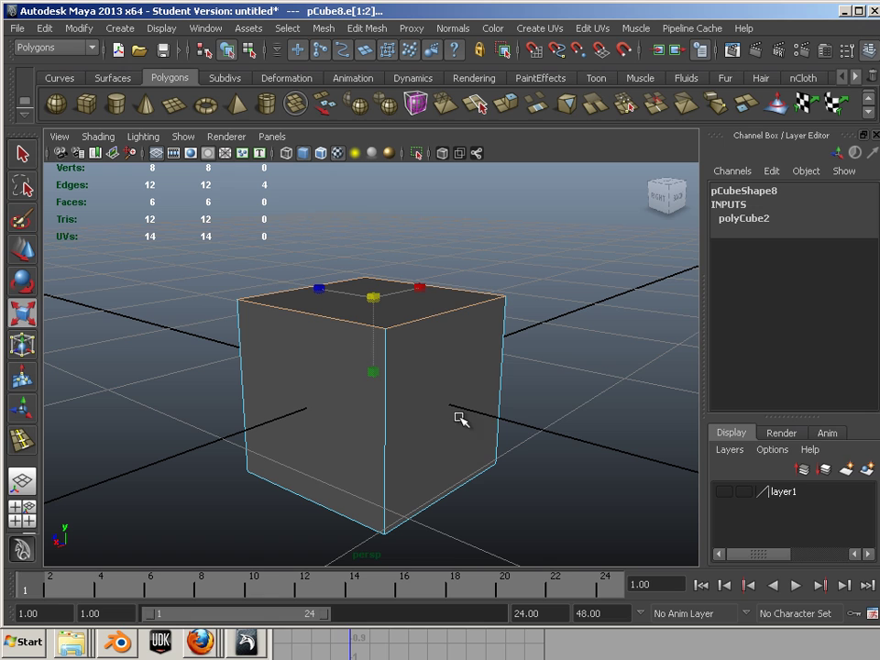
{"action": "left_click", "coordinate": [395, 463]}
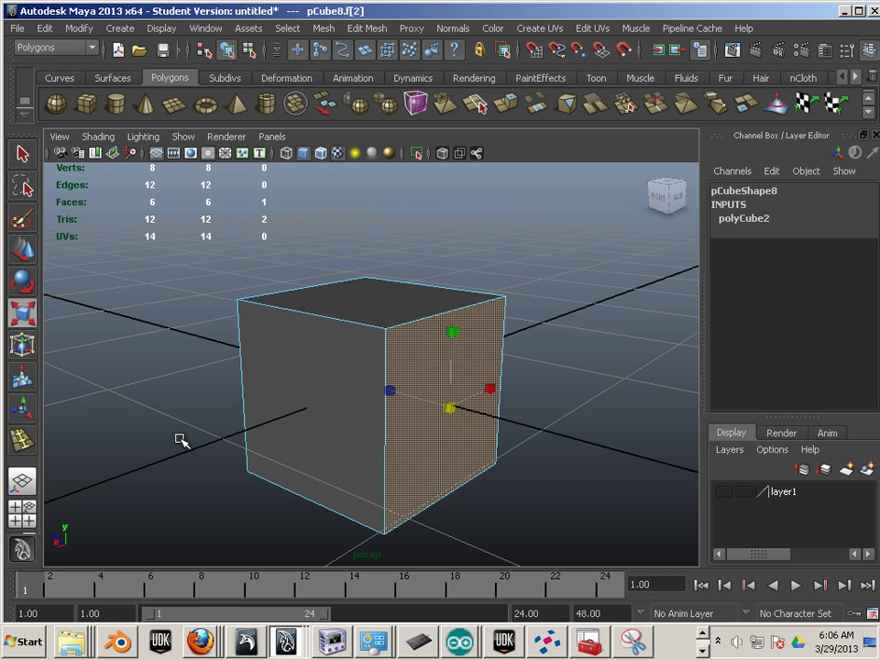
{"action": "left_click_drag", "start_coordinate": [181, 441], "coordinate": [454, 444], "text": "alt"}
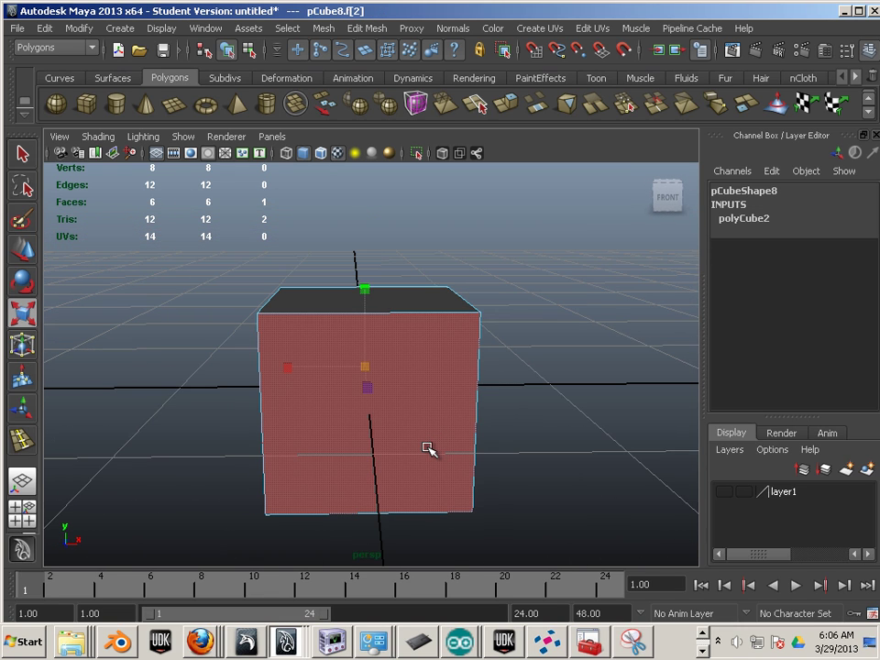
{"action": "left_click", "coordinate": [427, 447], "text": "shift"}
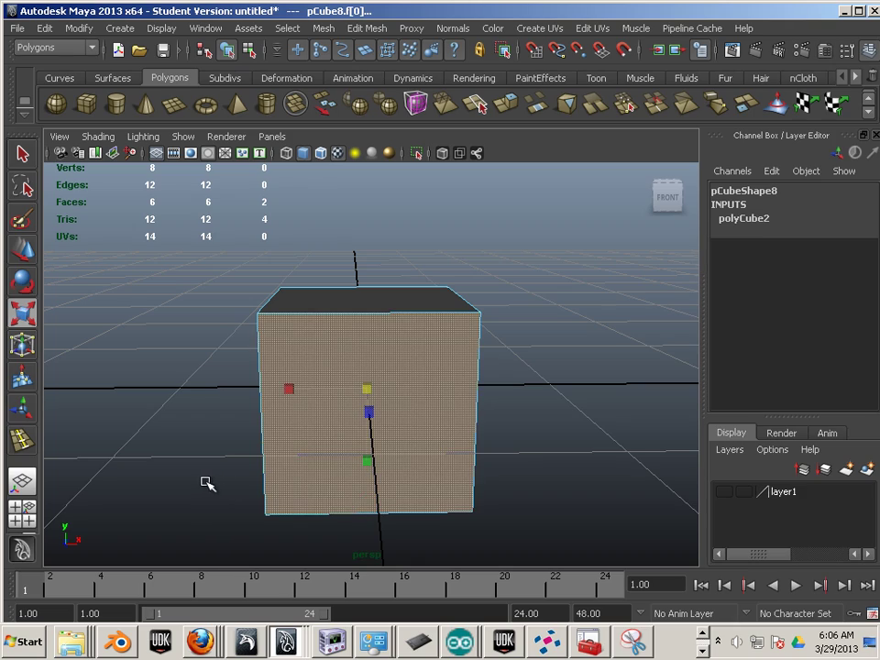
Step: Switch to vertex selection and select the cube's top back-left vertex
{"action": "left_click_drag", "start_coordinate": [203, 481], "coordinate": [356, 477], "text": "alt"}
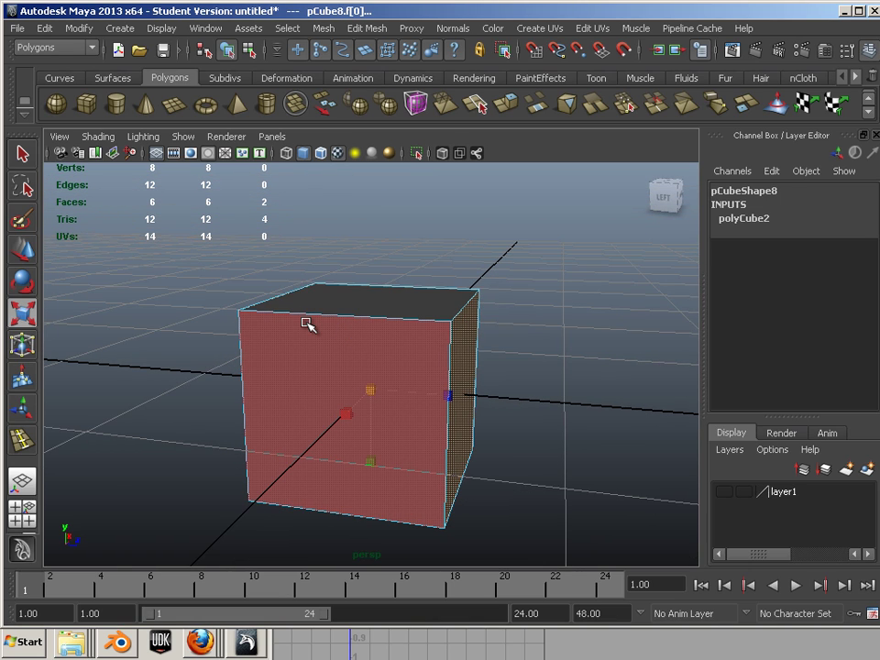
{"action": "key", "text": "F9"}
{"action": "left_click", "coordinate": [235, 310]}
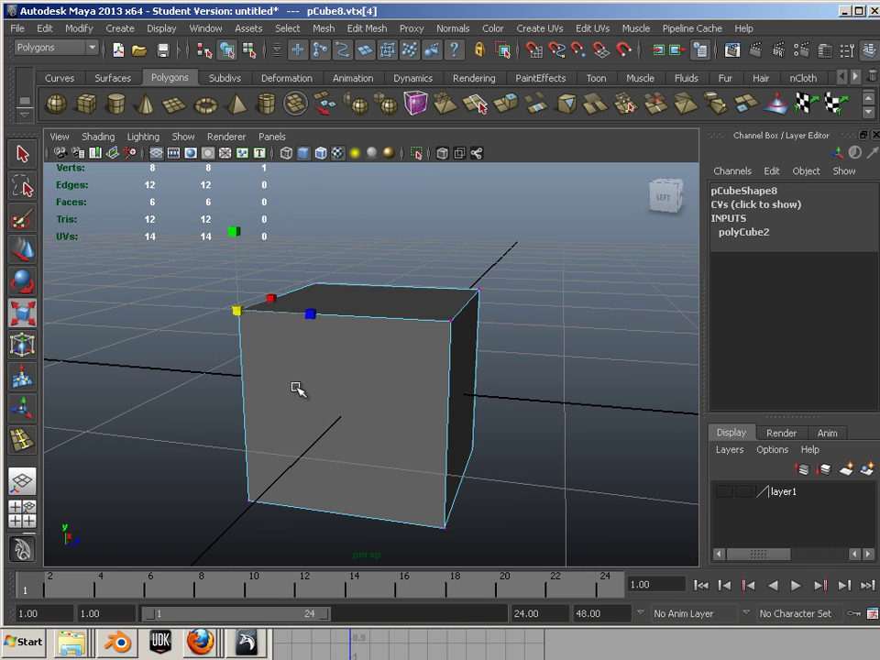
Step: Try moving the top back-left vertex up along the Y axis, and undo the move
{"action": "key", "text": "w"}
{"action": "left_click_drag", "start_coordinate": [237, 252], "coordinate": [247, 206]}
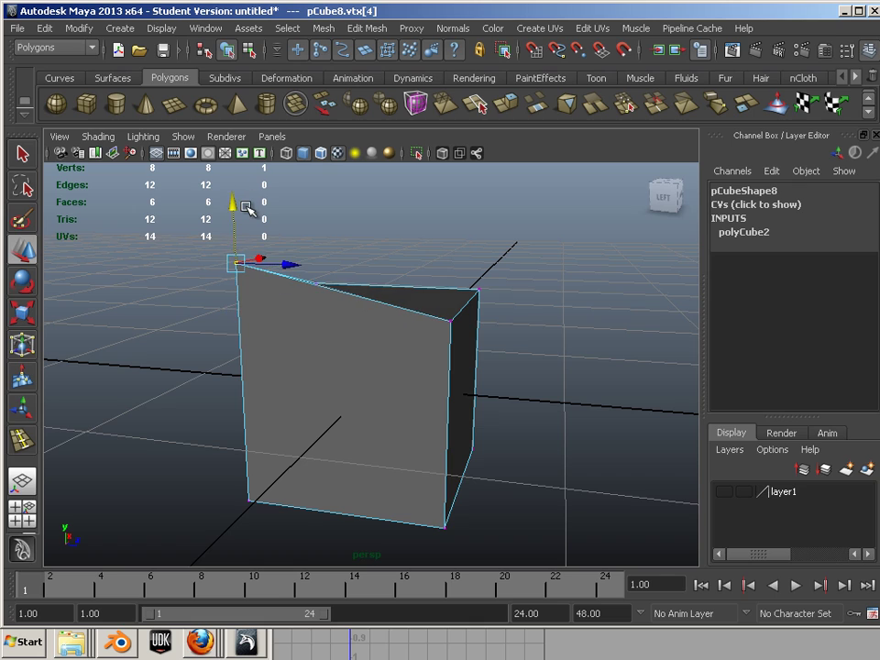
{"action": "key", "text": "ctrl+z"}
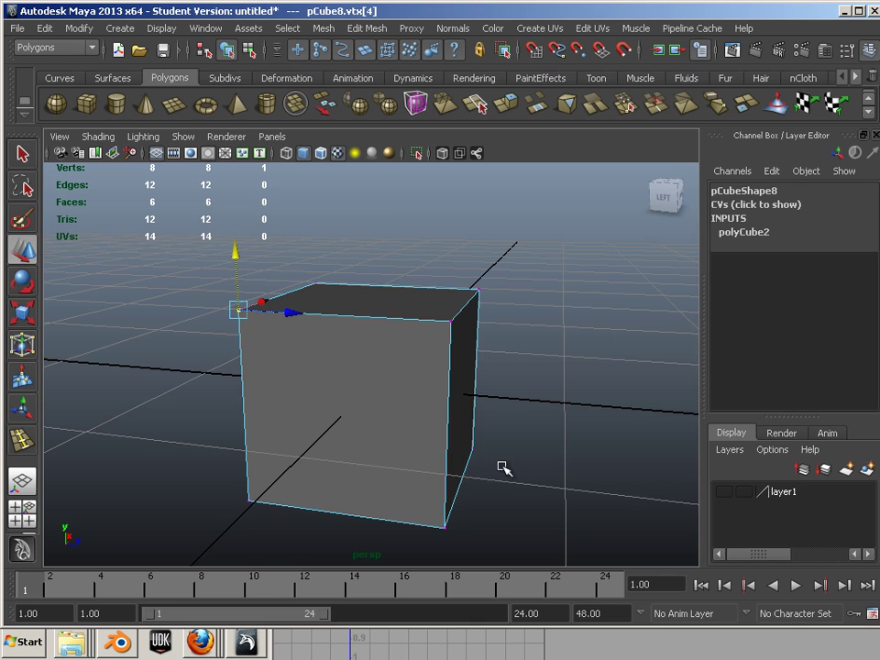
Step: Add the other three top corner vertices of the cube to the selection
{"action": "left_click_drag", "start_coordinate": [287, 487], "coordinate": [296, 467], "text": "alt"}
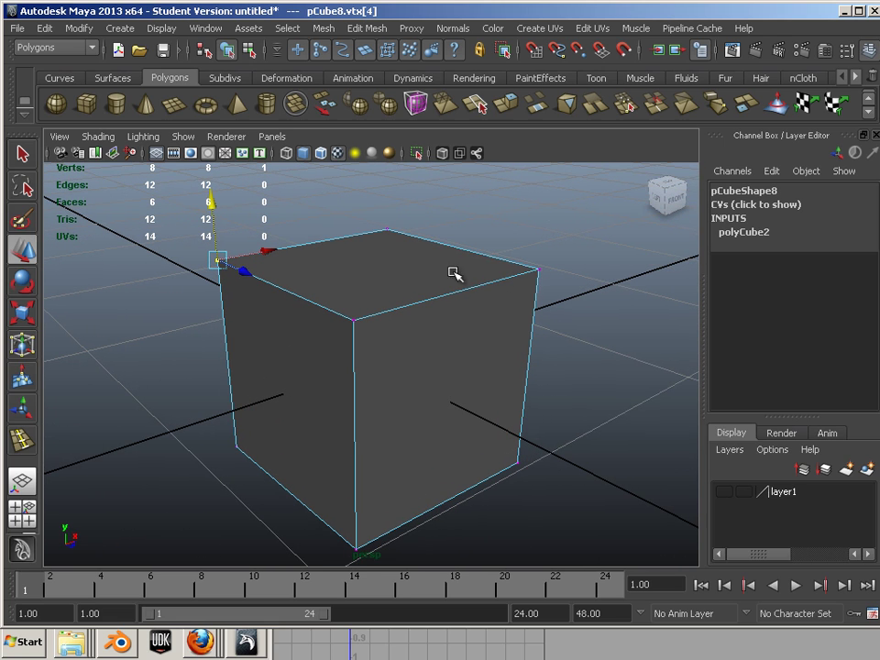
{"action": "left_click", "coordinate": [536, 269], "text": "shift"}
{"action": "left_click", "coordinate": [387, 230], "text": "shift"}
{"action": "left_click", "coordinate": [354, 320], "text": "shift"}
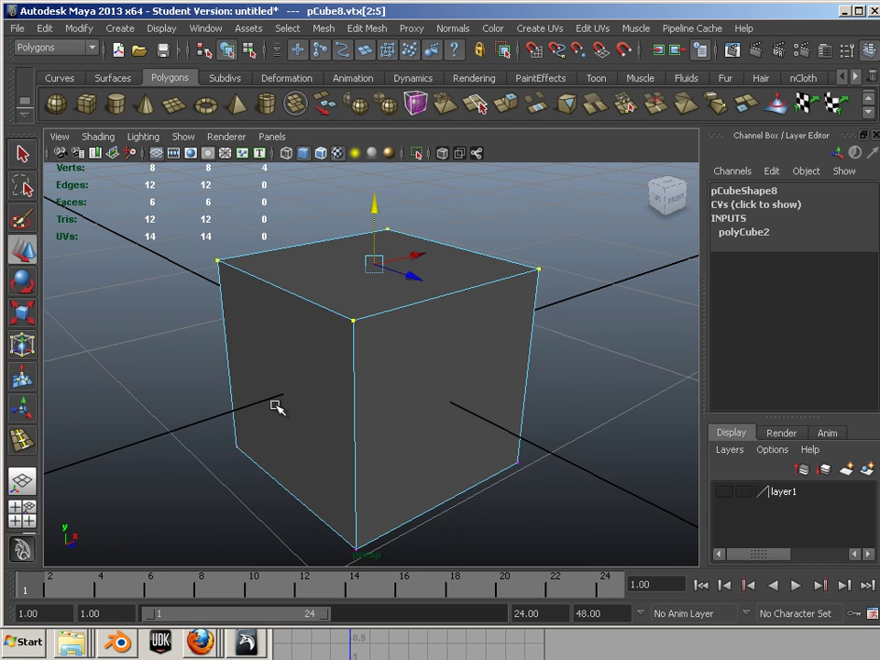
Step: Try scaling the four top vertices uniformly inward to taper the cube, and undo the scaling
{"action": "left_click_drag", "start_coordinate": [339, 409], "coordinate": [307, 422], "text": "alt"}
{"action": "key", "text": "r"}
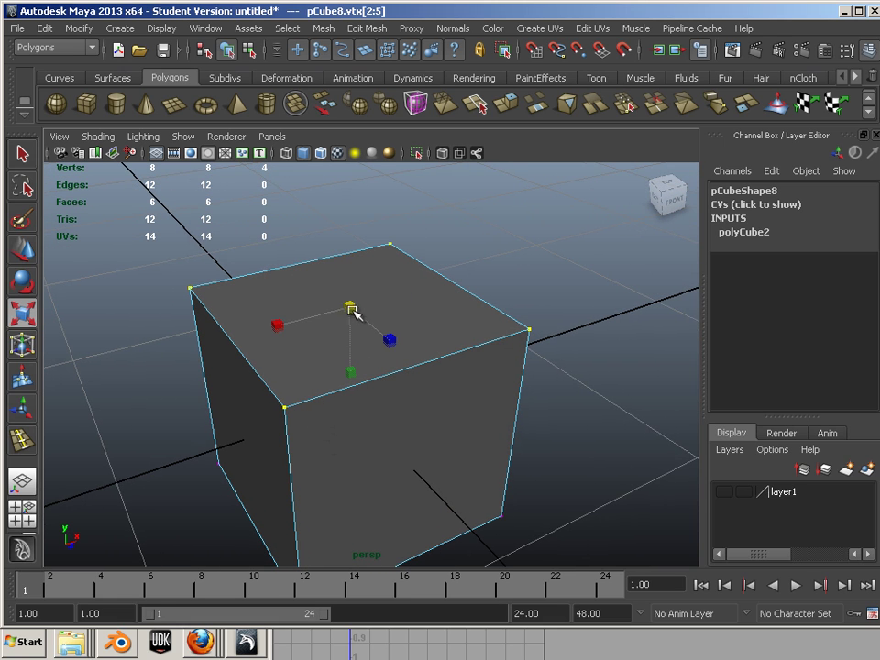
{"action": "left_click_drag", "start_coordinate": [350, 308], "coordinate": [152, 257], "text": "alt"}
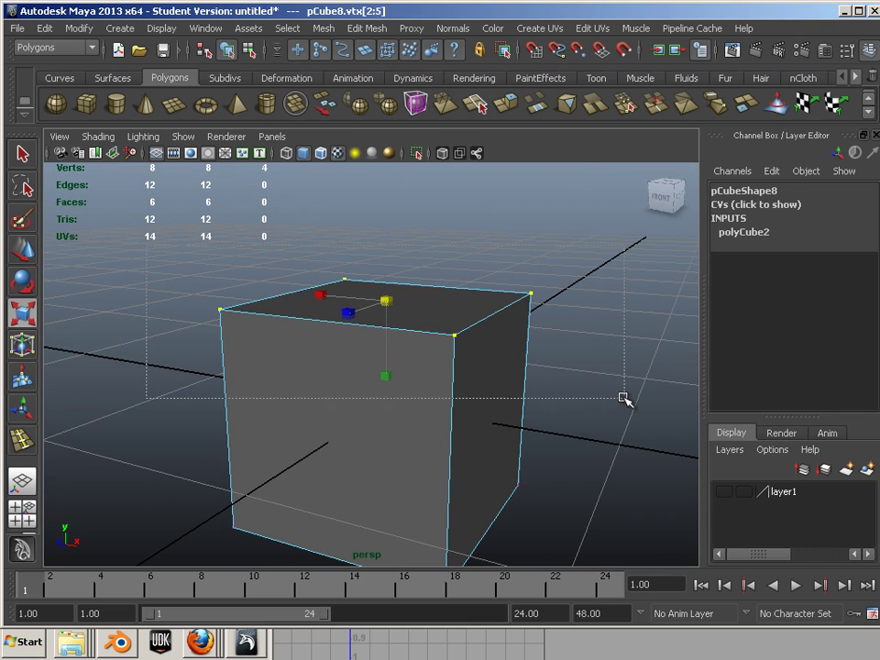
{"action": "left_click_drag", "start_coordinate": [624, 398], "coordinate": [554, 408]}
{"action": "left_click_drag", "start_coordinate": [390, 305], "coordinate": [280, 316]}
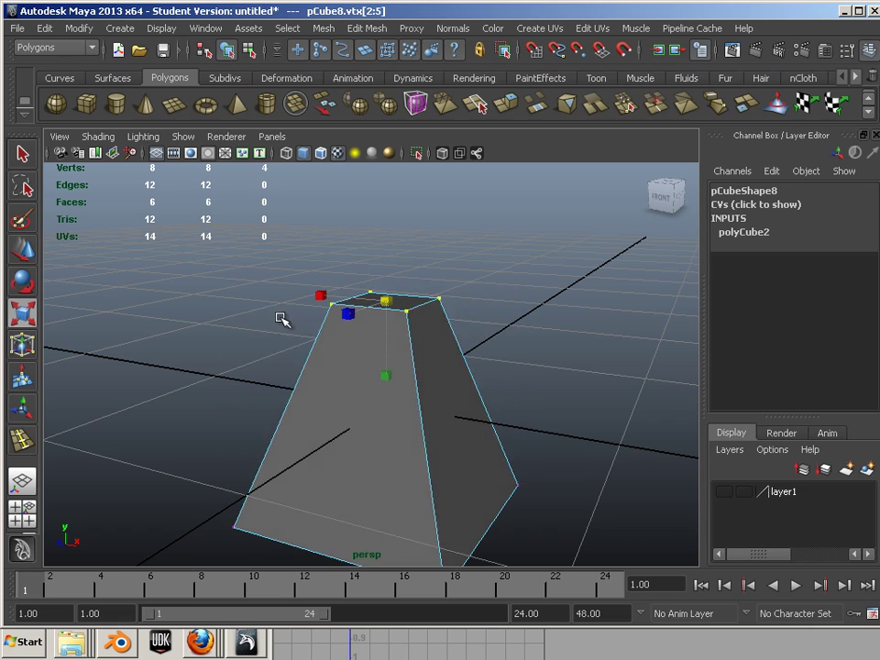
{"action": "key", "text": "ctrl+z"}
Step: Select only the cube's bottom back-left vertex
{"action": "left_click_drag", "start_coordinate": [465, 428], "coordinate": [290, 387], "text": "alt"}
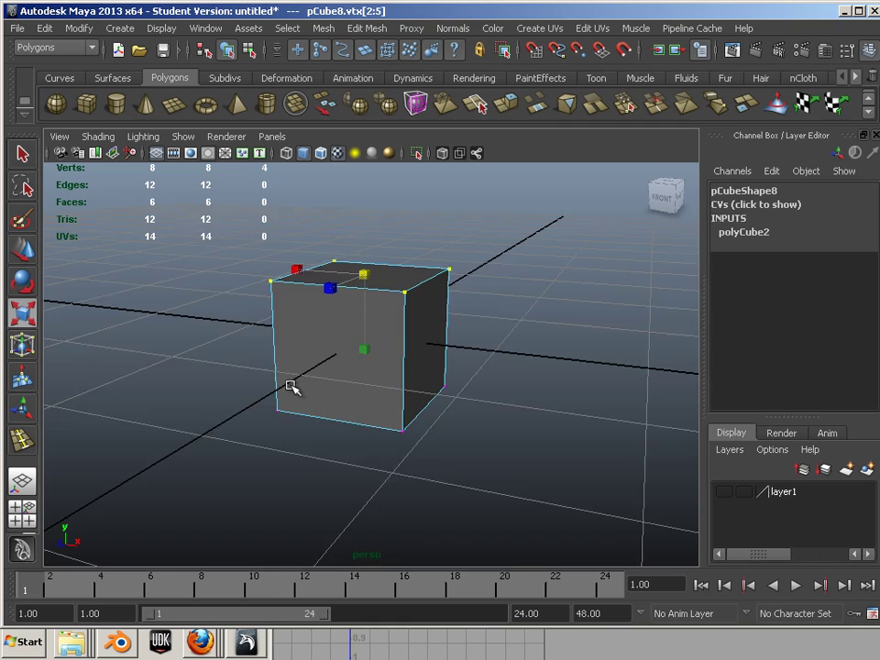
{"action": "right_click_drag", "start_coordinate": [290, 387], "coordinate": [418, 418], "text": "alt"}
{"action": "middle_click_drag", "start_coordinate": [418, 418], "coordinate": [433, 456], "text": "alt"}
{"action": "right_click_drag", "start_coordinate": [457, 469], "coordinate": [176, 421], "text": "alt"}
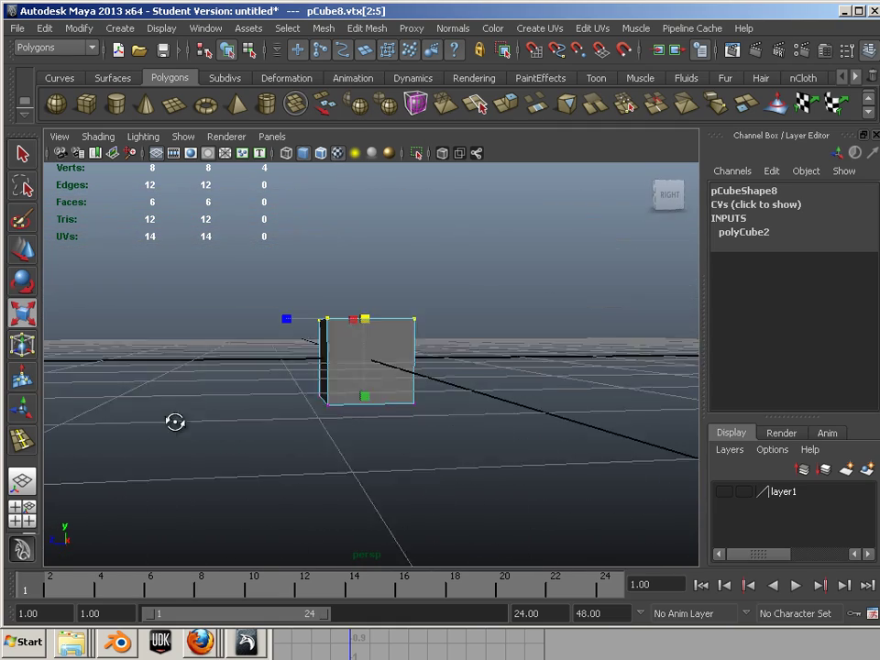
{"action": "left_click_drag", "start_coordinate": [175, 421], "coordinate": [287, 311], "text": "alt"}
{"action": "right_click_drag", "start_coordinate": [287, 311], "coordinate": [515, 430], "text": "alt"}
{"action": "left_click_drag", "start_coordinate": [515, 430], "coordinate": [467, 316], "text": "alt"}
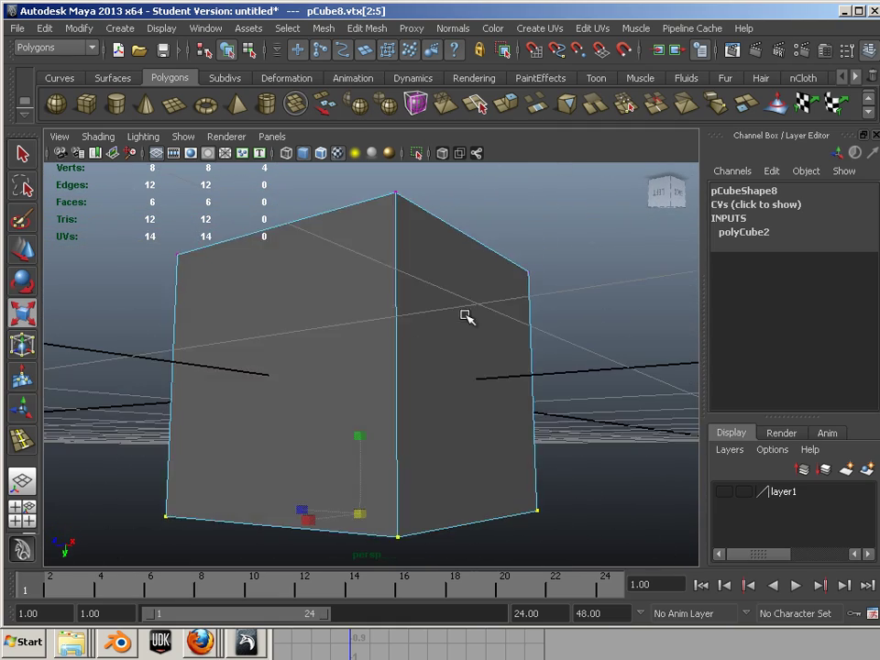
{"action": "right_click_drag", "start_coordinate": [468, 316], "coordinate": [437, 402], "text": "alt"}
{"action": "left_click", "coordinate": [387, 250]}
{"action": "left_click_drag", "start_coordinate": [326, 327], "coordinate": [359, 371], "text": "alt"}
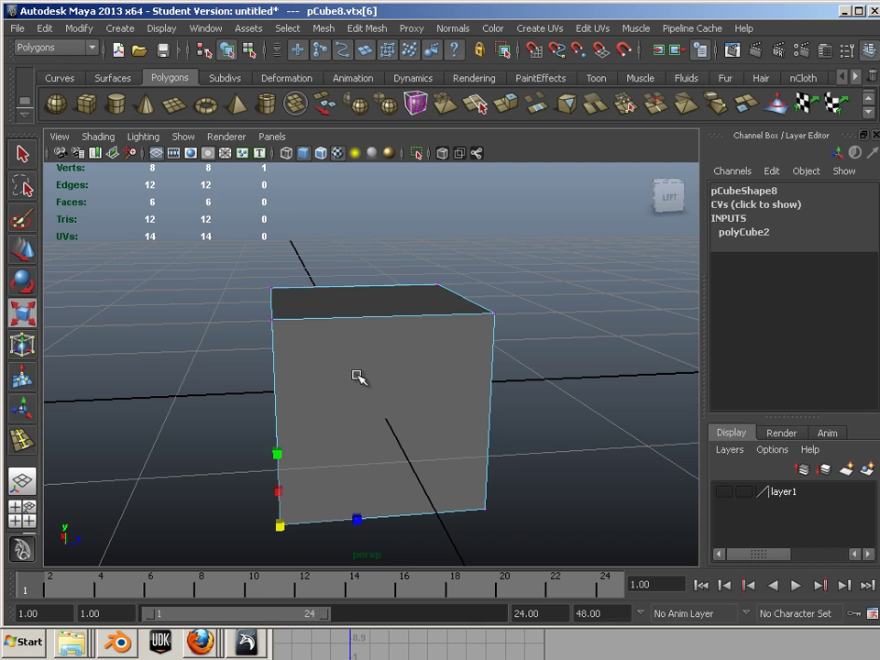
Step: Return to object selection and move the whole cube along the Z axis to about 1.543
{"action": "left_click_drag", "start_coordinate": [449, 396], "coordinate": [294, 386], "text": "alt"}
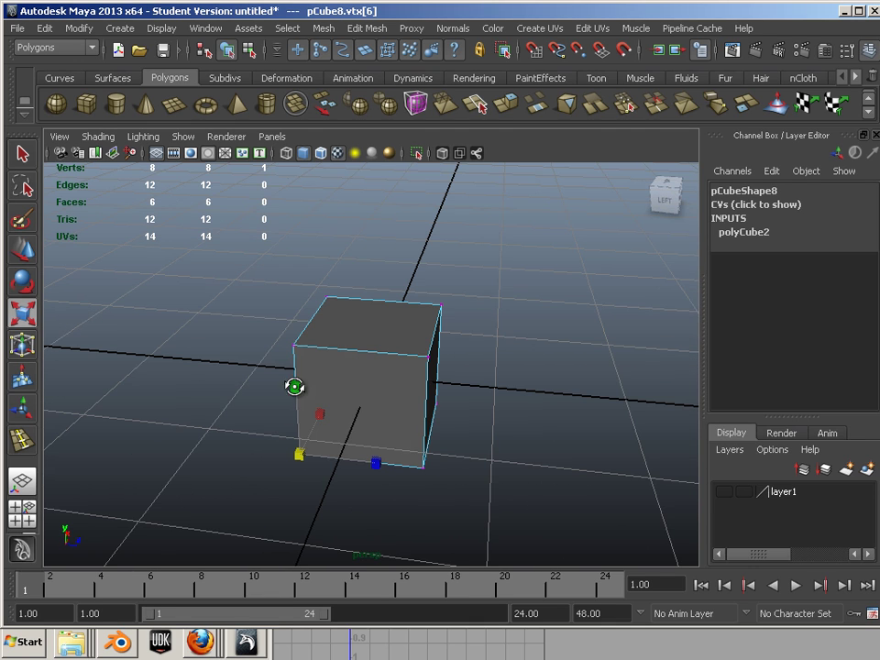
{"action": "left_click", "coordinate": [396, 313]}
{"action": "key", "text": "F8"}
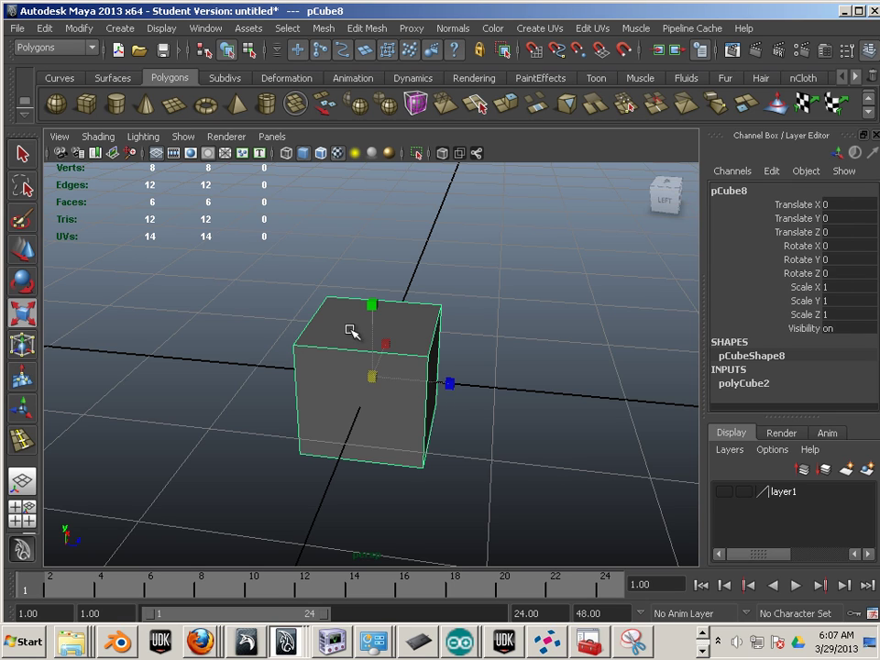
{"action": "left_click_drag", "start_coordinate": [289, 356], "coordinate": [91, 284], "text": "alt"}
{"action": "left_click", "coordinate": [16, 255]}
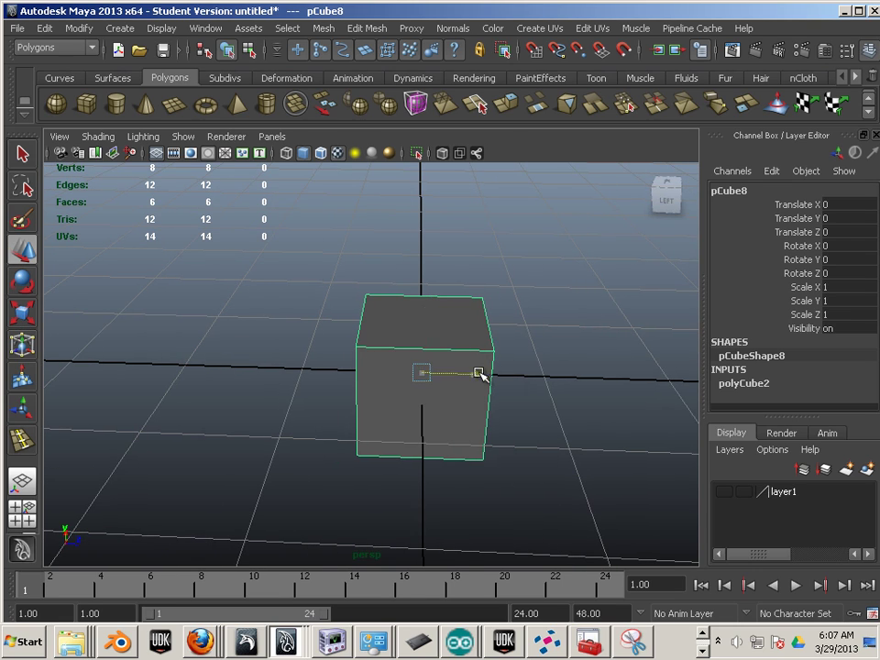
{"action": "left_click_drag", "start_coordinate": [479, 373], "coordinate": [669, 378]}
Step: Draw a NURBS cube near the grid origin, centred at about X -0.311, Y 0.66, Z -0.422
{"action": "left_click", "coordinate": [113, 78]}
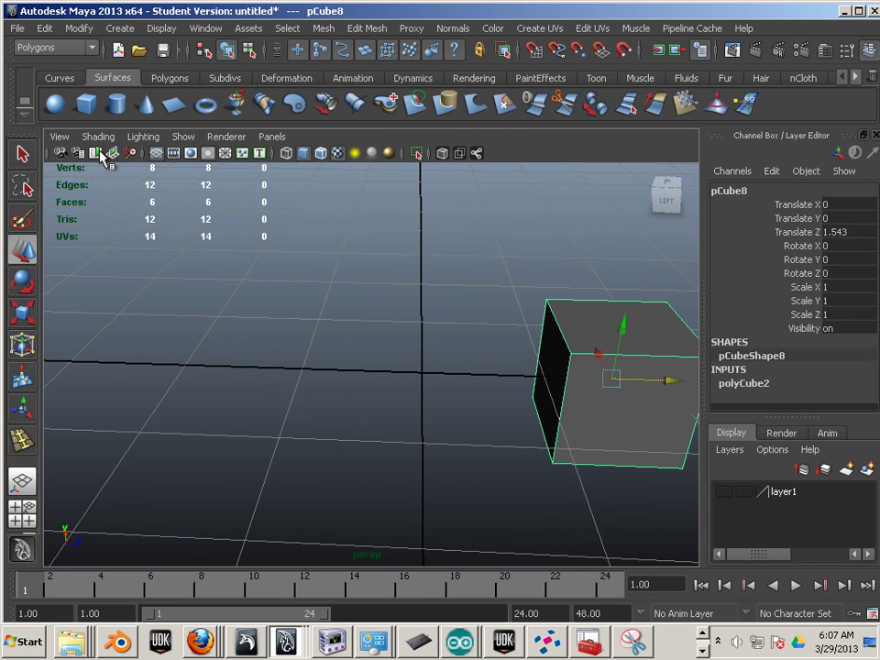
{"action": "left_click", "coordinate": [88, 105]}
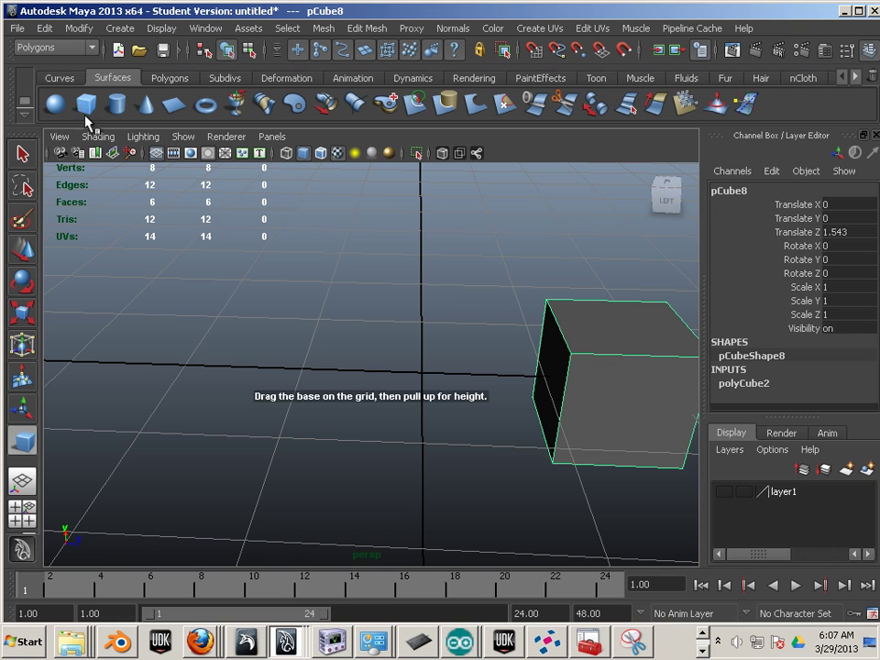
{"action": "left_click_drag", "start_coordinate": [292, 331], "coordinate": [322, 326]}
{"action": "left_click_drag", "start_coordinate": [387, 362], "coordinate": [320, 378], "text": "alt"}
{"action": "right_click_drag", "start_coordinate": [320, 379], "coordinate": [365, 399], "text": "alt"}
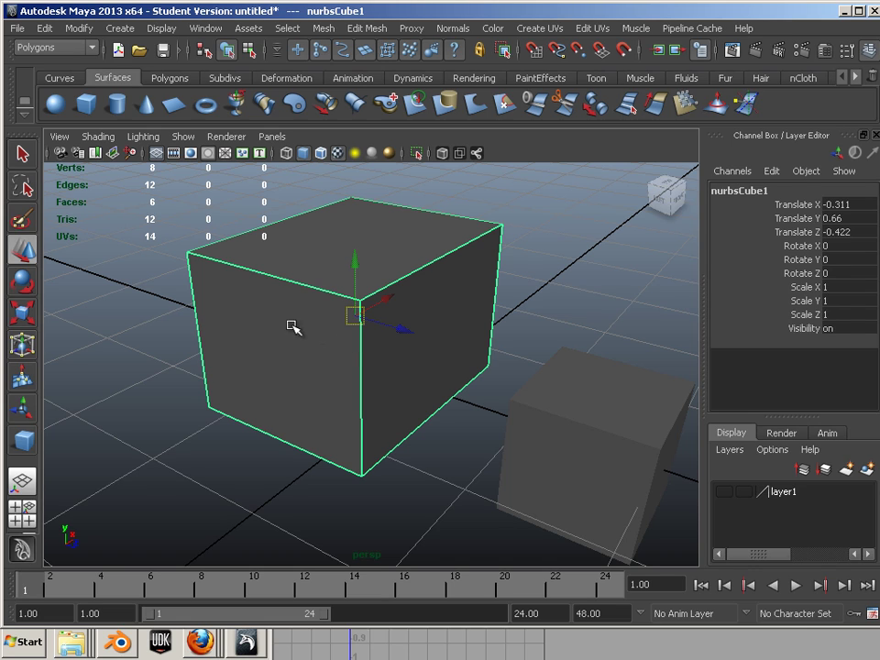
Step: Switch to component selection and select the four inner control vertices on one side surface of the NURBS cube
{"action": "key", "text": "F8"}
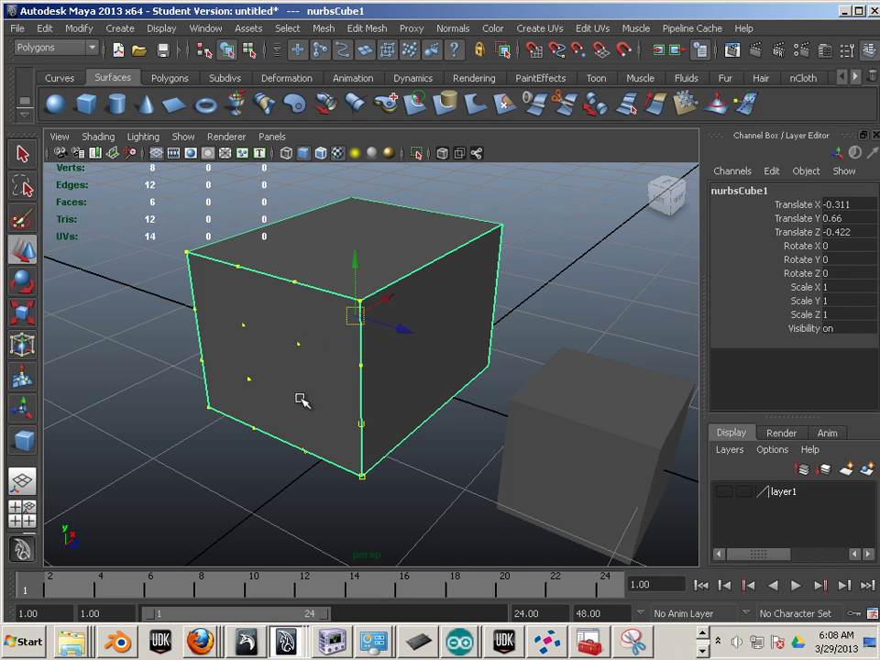
{"action": "left_click_drag", "start_coordinate": [224, 310], "coordinate": [332, 416]}
{"action": "left_click_drag", "start_coordinate": [316, 338], "coordinate": [393, 412]}
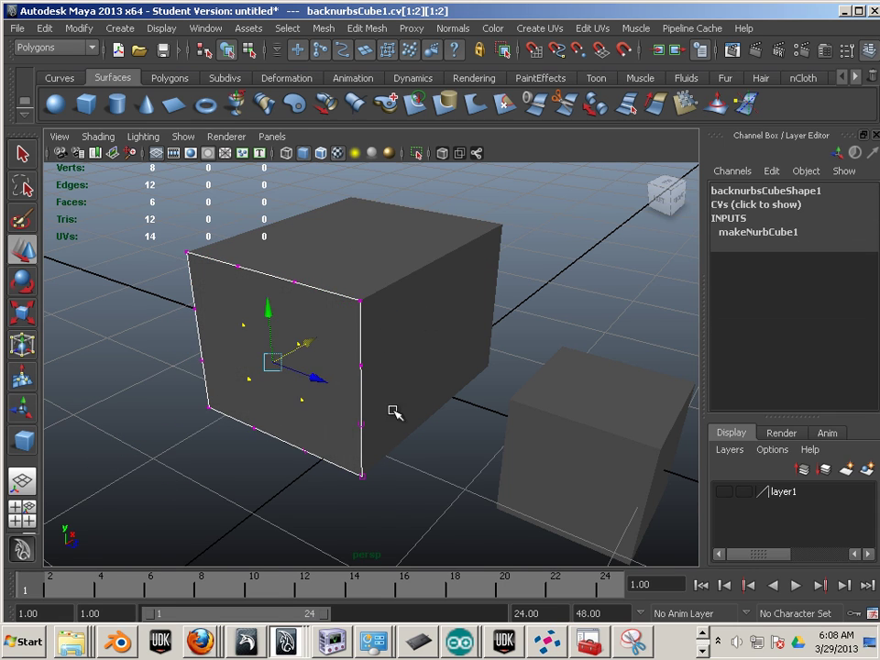
Step: Select the NURBS cube's separate surfaces and delete all of them, leaving only the polygon cube
{"action": "right_click_drag", "start_coordinate": [393, 413], "coordinate": [379, 299], "text": "alt"}
{"action": "left_click", "coordinate": [356, 272]}
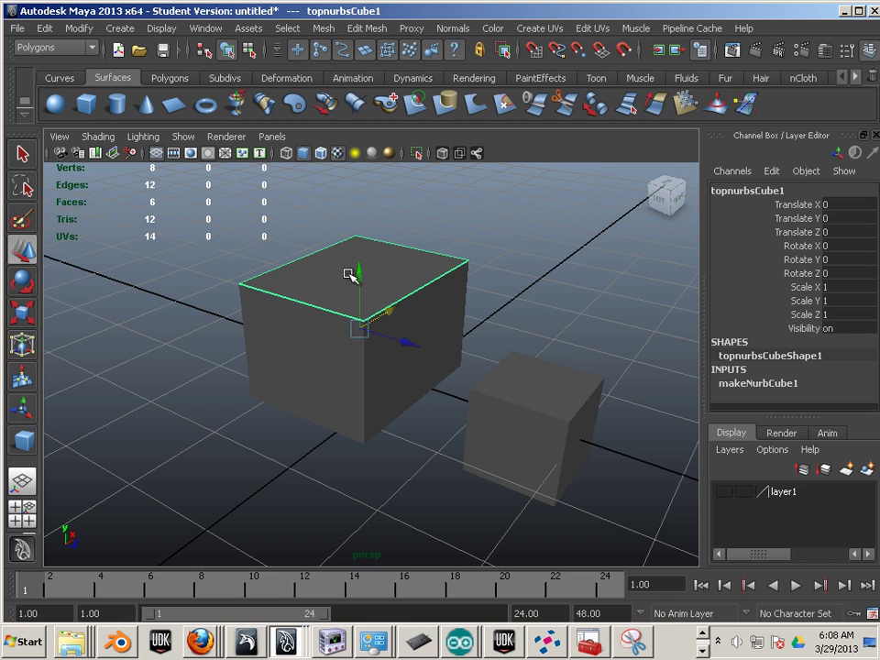
{"action": "left_click_drag", "start_coordinate": [190, 220], "coordinate": [383, 298]}
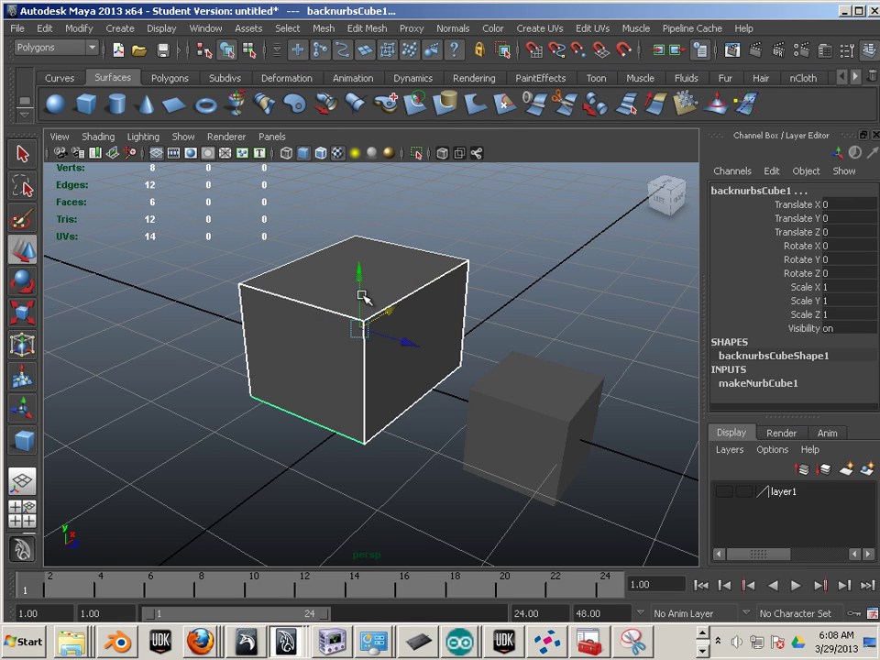
{"action": "key", "text": "Delete"}
{"action": "left_click_drag", "start_coordinate": [265, 378], "coordinate": [306, 434]}
{"action": "key", "text": "Delete"}
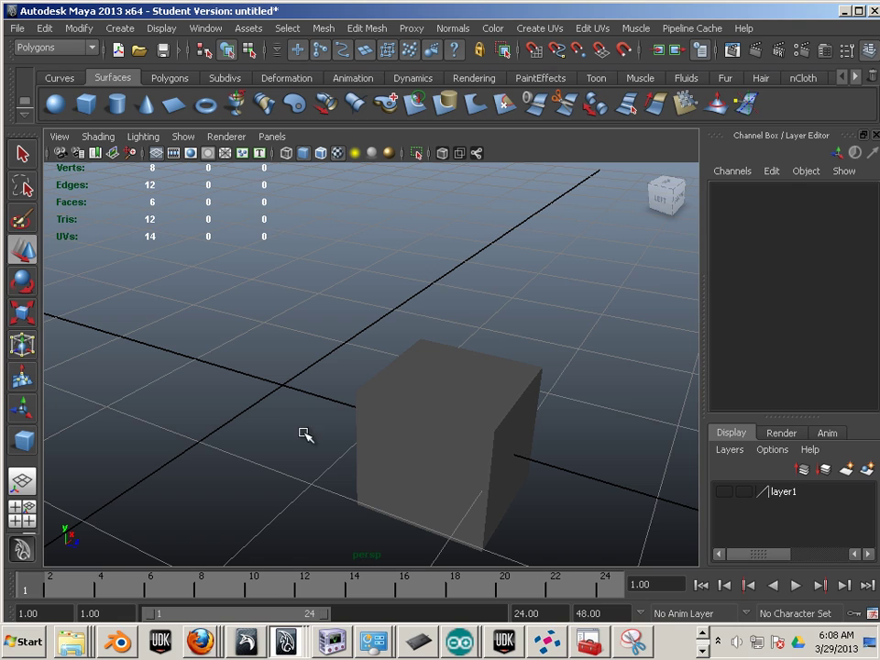
Step: Draw an EP curve through four points, starting beside the polygon cube, crossing near the grid origin and ending behind the cube
{"action": "left_click", "coordinate": [60, 78]}
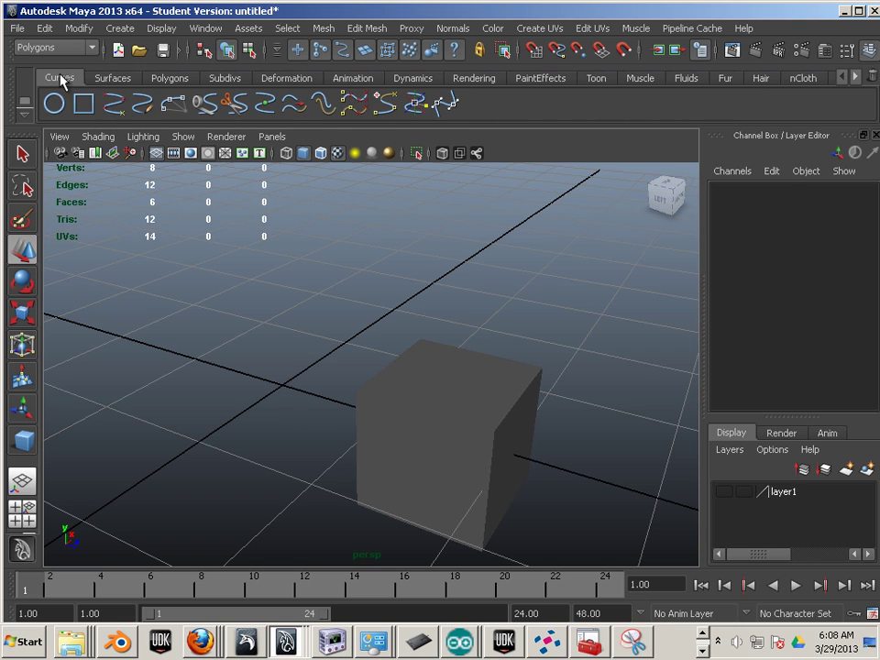
{"action": "left_click", "coordinate": [113, 104]}
{"action": "left_click", "coordinate": [135, 324]}
{"action": "left_click", "coordinate": [119, 440]}
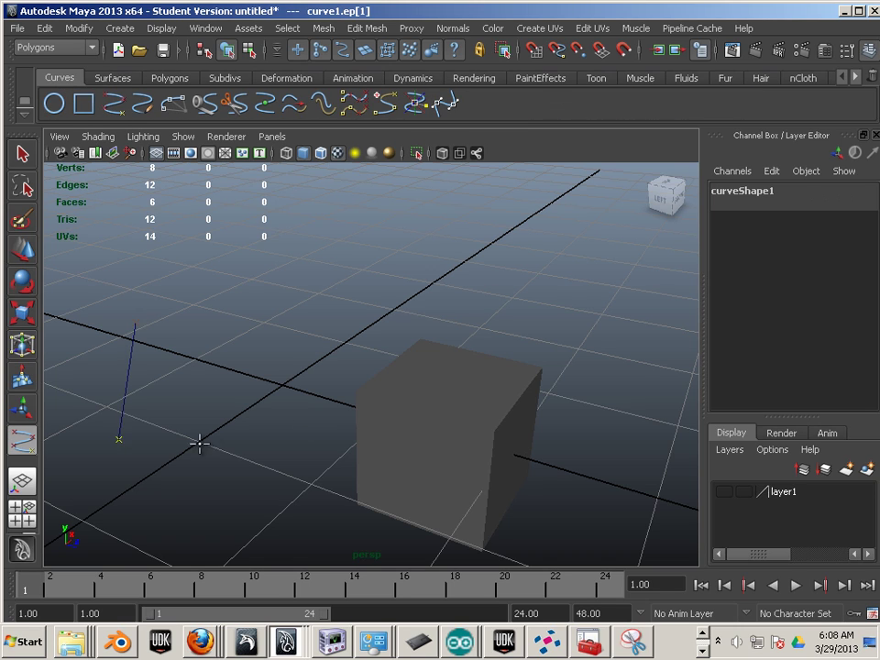
{"action": "left_click", "coordinate": [348, 343]}
{"action": "left_click_drag", "start_coordinate": [469, 307], "coordinate": [490, 321]}
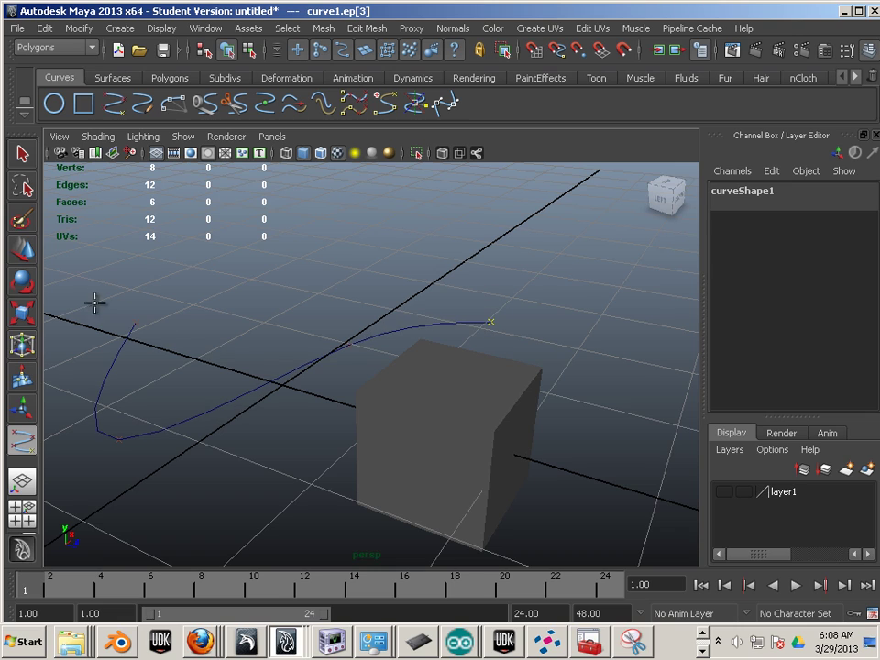
{"action": "left_click", "coordinate": [22, 158]}
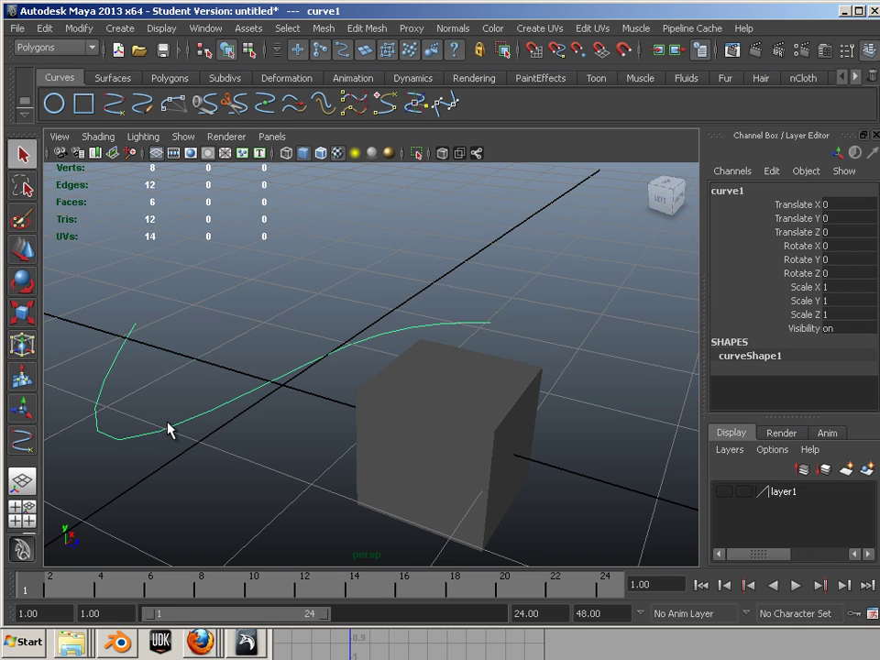
Step: Display the curve's edit points in component selection, then return to object selection and delete only the curve
{"action": "key", "text": "F8"}
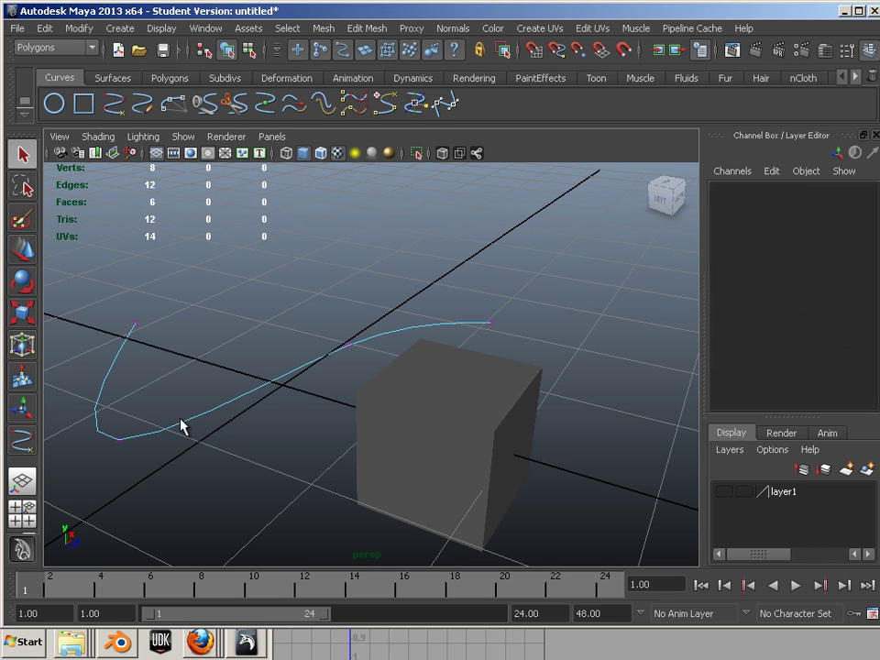
{"action": "key", "text": "F8"}
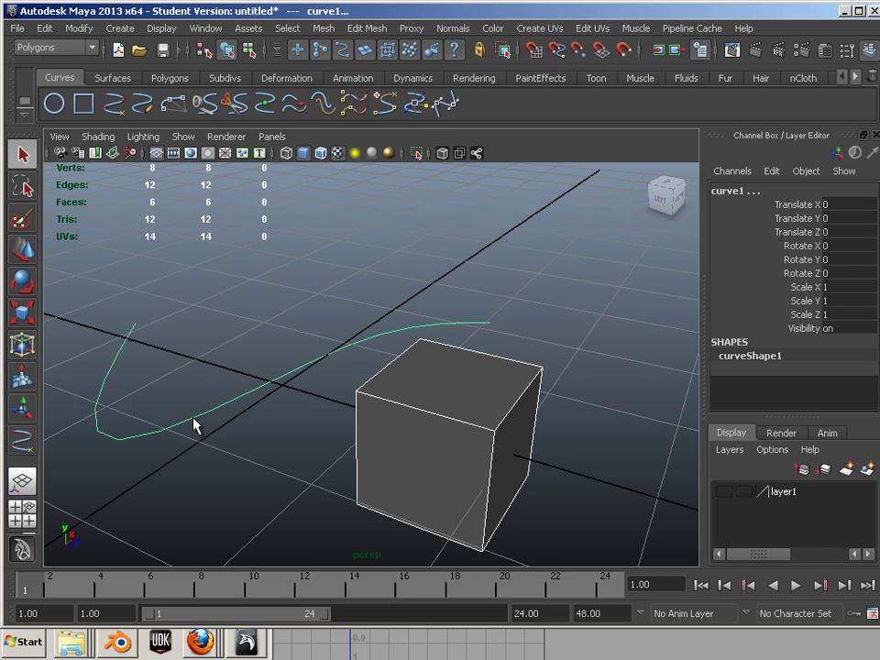
{"action": "left_click", "coordinate": [229, 396]}
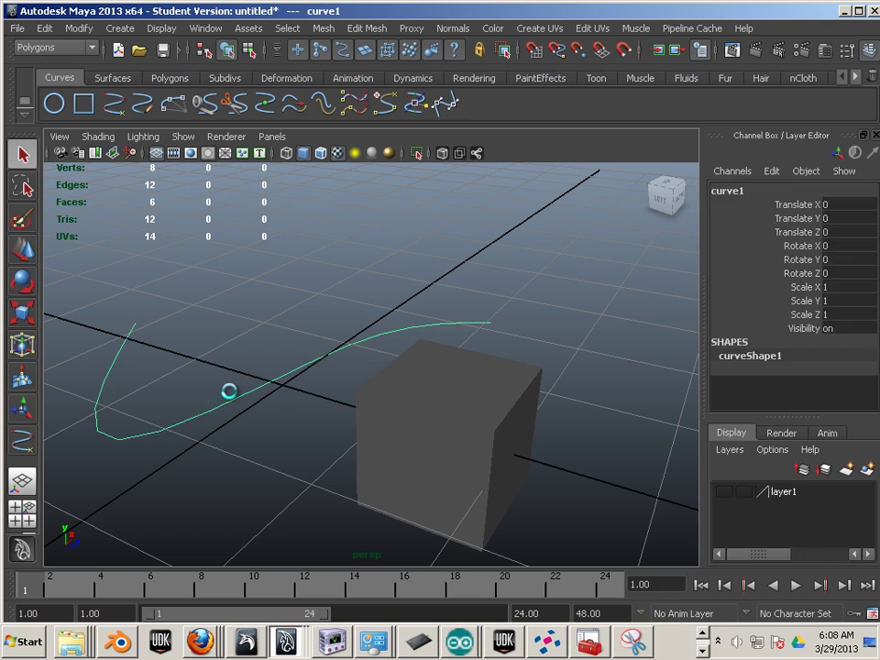
{"action": "key", "text": "Delete"}
Step: Select the polygon cube and move it along the Z axis to about 0.076, near the grid origin
{"action": "right_click_drag", "start_coordinate": [205, 394], "coordinate": [179, 377], "text": "alt"}
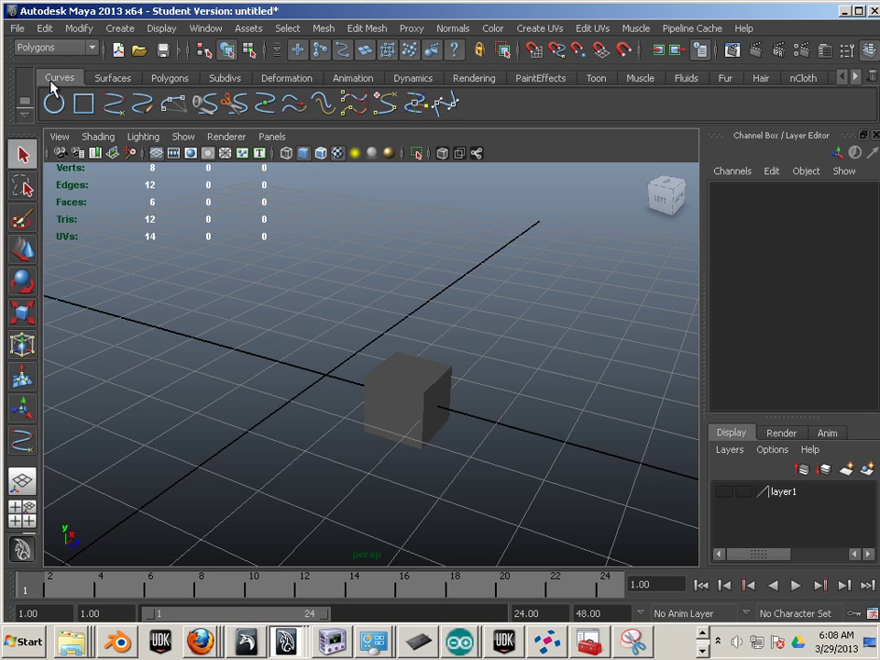
{"action": "left_click_drag", "start_coordinate": [275, 333], "coordinate": [491, 497]}
{"action": "left_click", "coordinate": [22, 246]}
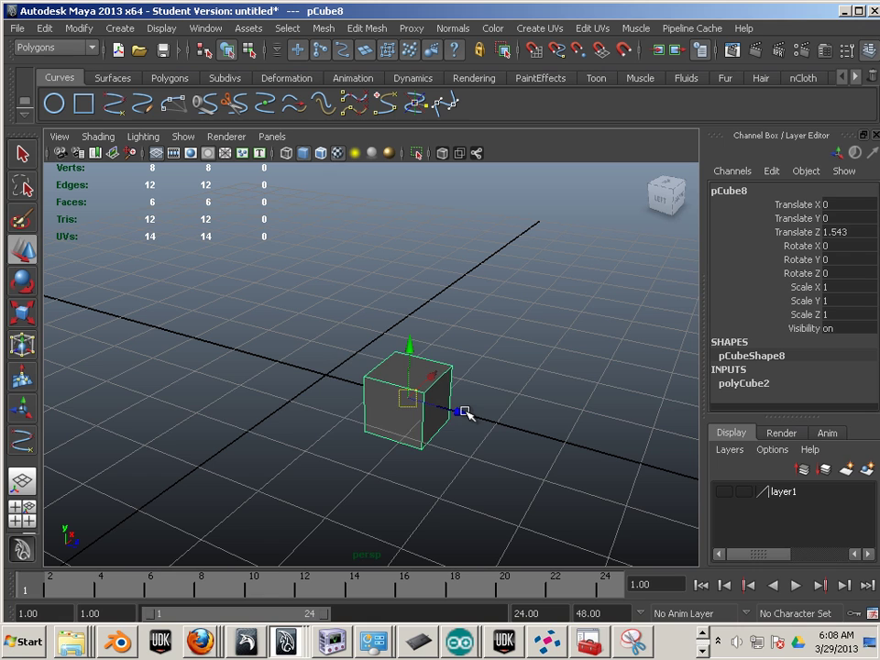
{"action": "left_click_drag", "start_coordinate": [466, 413], "coordinate": [378, 394]}
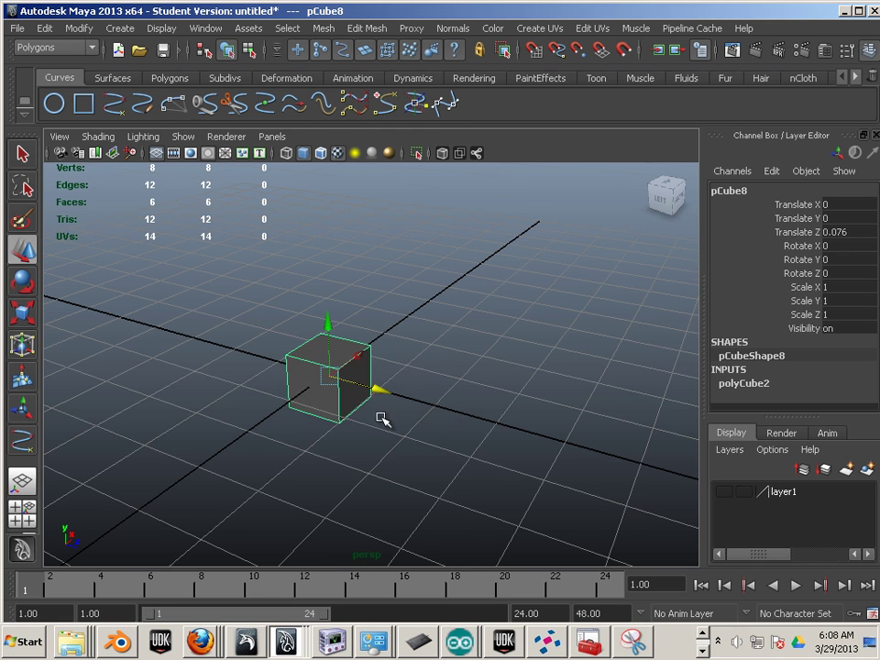
{"action": "scroll", "coordinate": [383, 419], "scroll_direction": "up", "scroll_amount": 5}
{"action": "scroll", "coordinate": [363, 407], "scroll_direction": "down", "scroll_amount": 3}
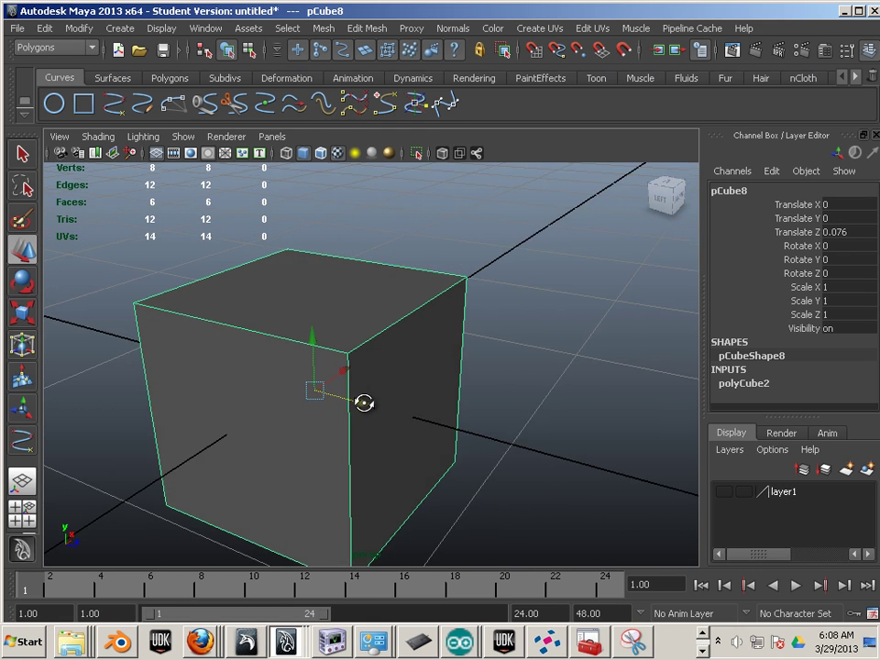
{"action": "left_click_drag", "start_coordinate": [363, 403], "coordinate": [317, 403], "text": "alt"}
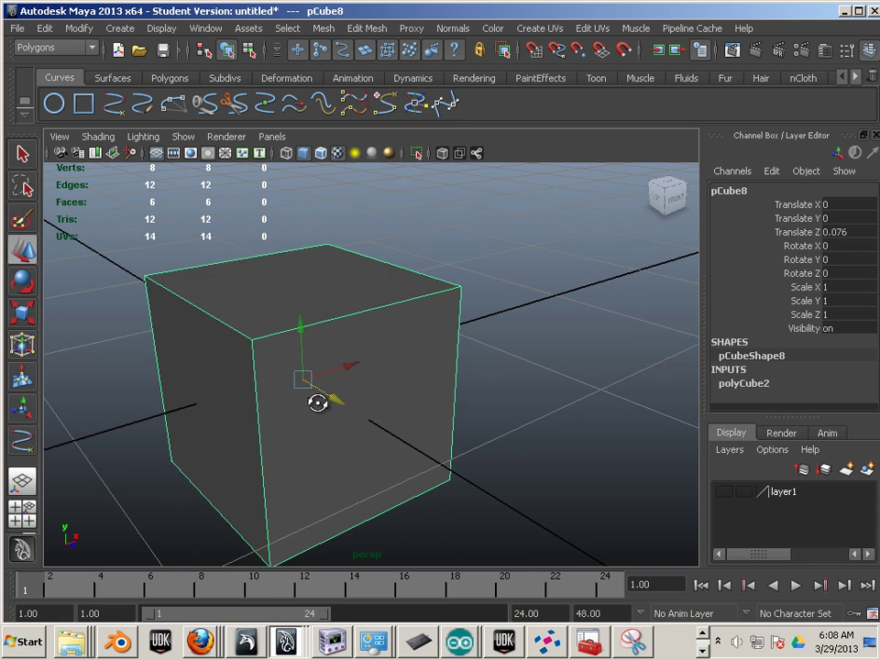
{"action": "scroll", "coordinate": [316, 405], "scroll_direction": "down", "scroll_amount": 3}
{"action": "left_click_drag", "start_coordinate": [197, 426], "coordinate": [249, 416], "text": "alt"}
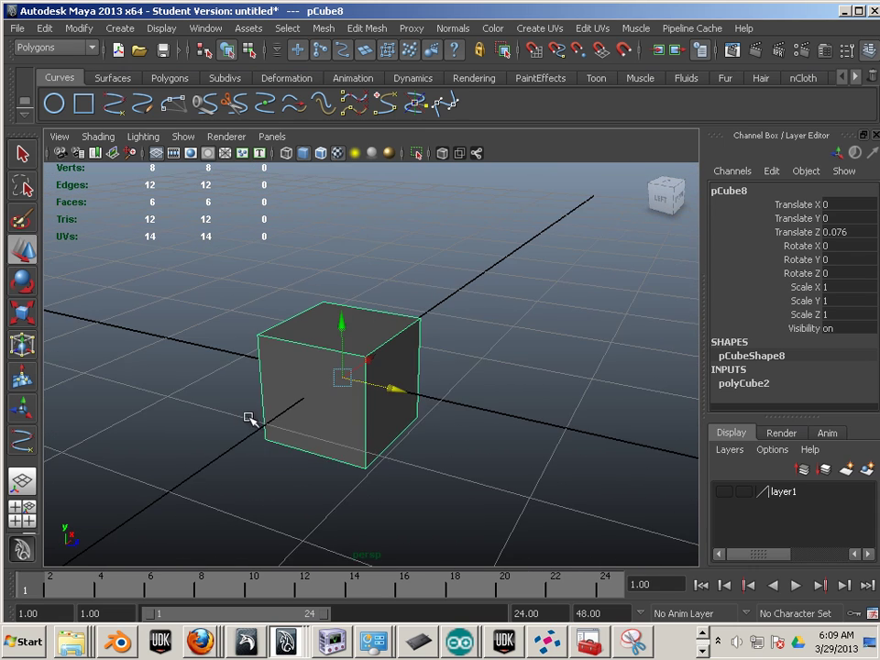
{"action": "right_click_drag", "start_coordinate": [249, 416], "coordinate": [376, 460], "text": "alt"}
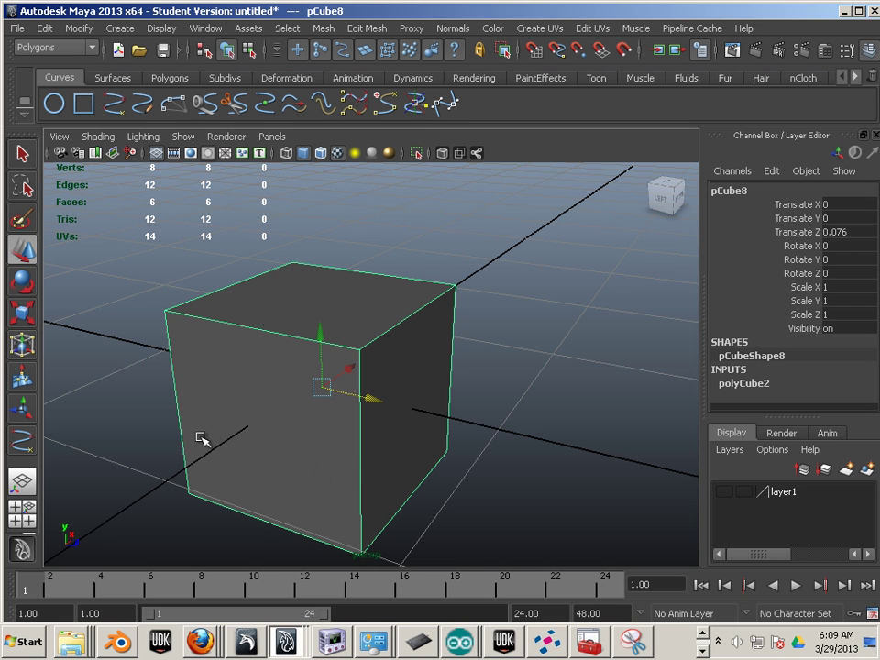
{"action": "scroll", "coordinate": [149, 442], "scroll_direction": "down", "scroll_amount": 2}
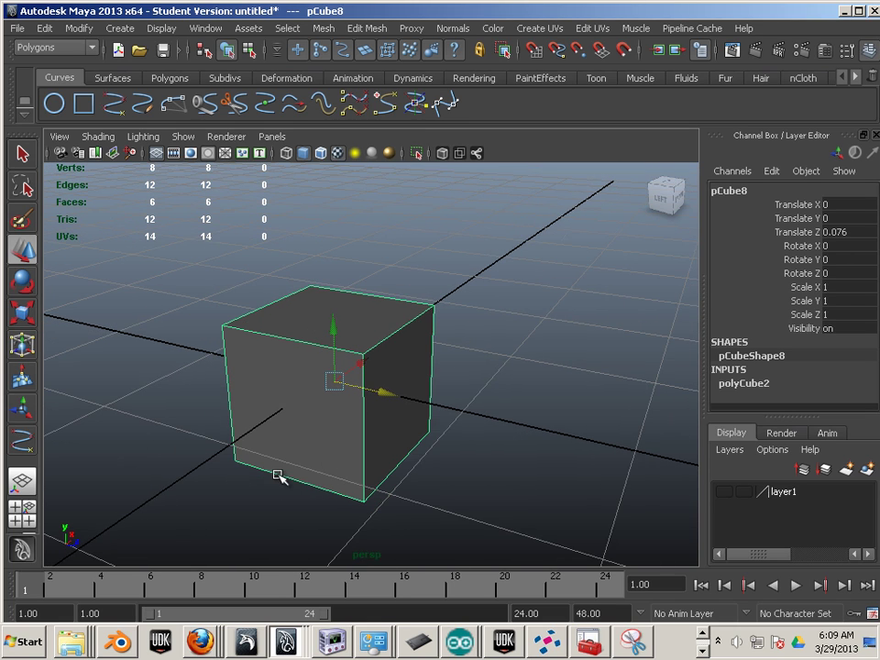